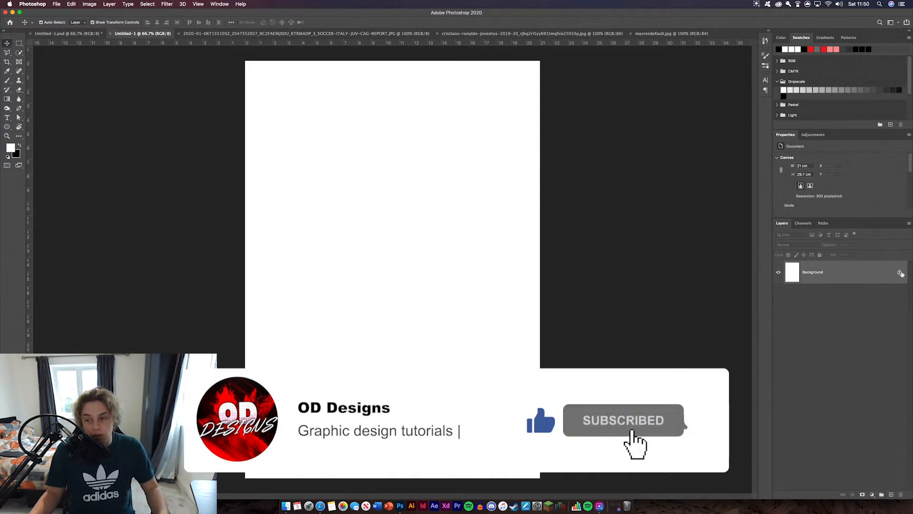
Unlock the background layer and add the text RONALDO near the top of the page.
left_click(900, 273)
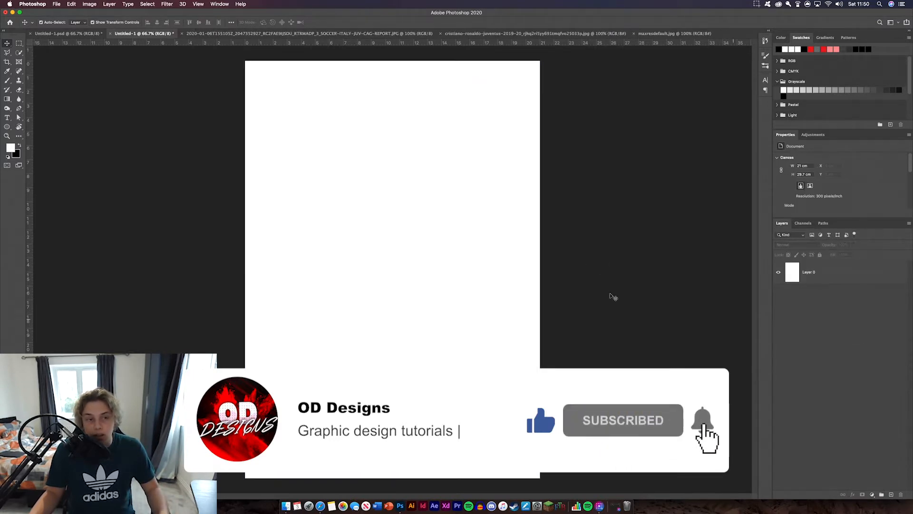
left_click(7, 117)
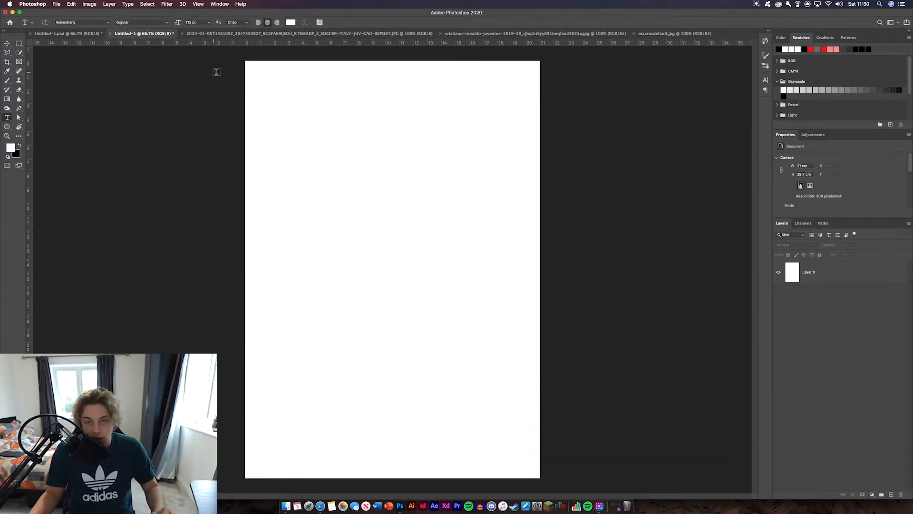
left_click(327, 97)
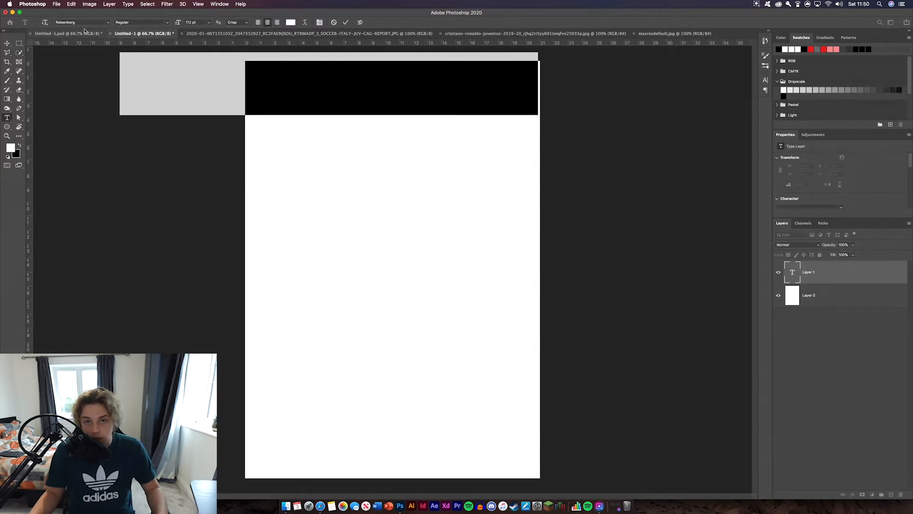
key("BackSpace")
type("RONALDO")
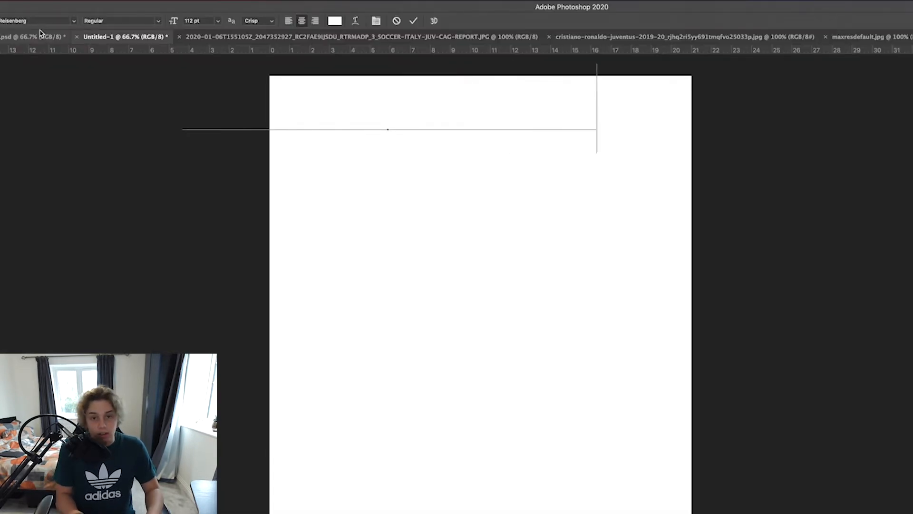
Set the RONALDO text colour to black and commit the text.
left_click_drag(600, 114, 211, 72)
left_click(335, 21)
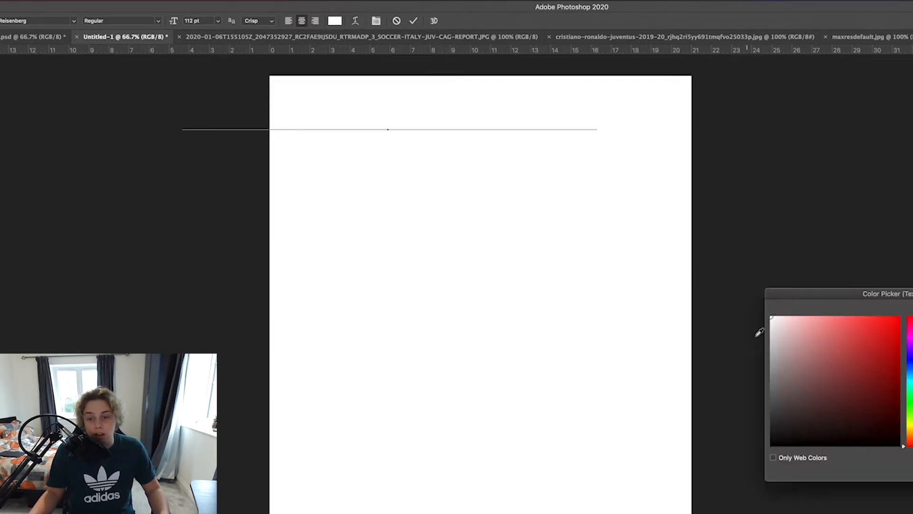
left_click_drag(775, 371, 750, 510)
key("Return")
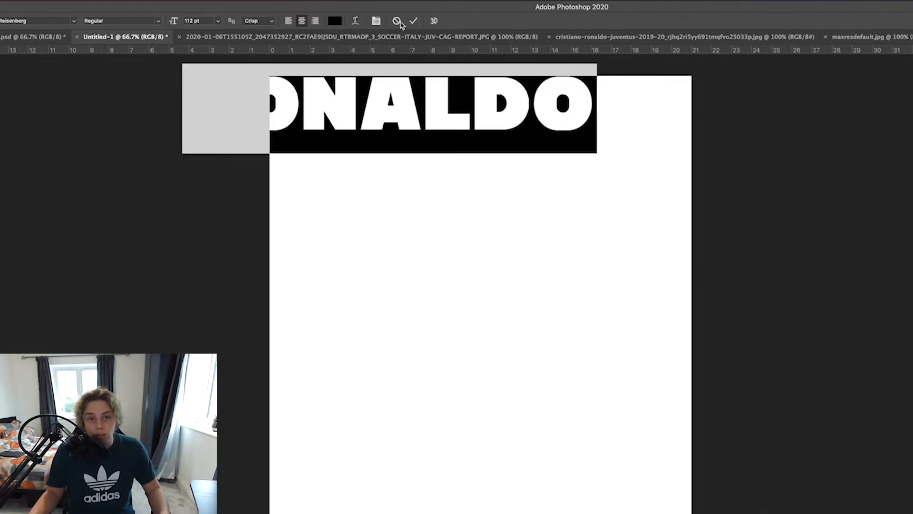
left_click(414, 21)
Centre the RONALDO text along the page's upper edge and duplicate it downward to make ten evenly spaced rows.
key("v")
left_click_drag(361, 96, 465, 101)
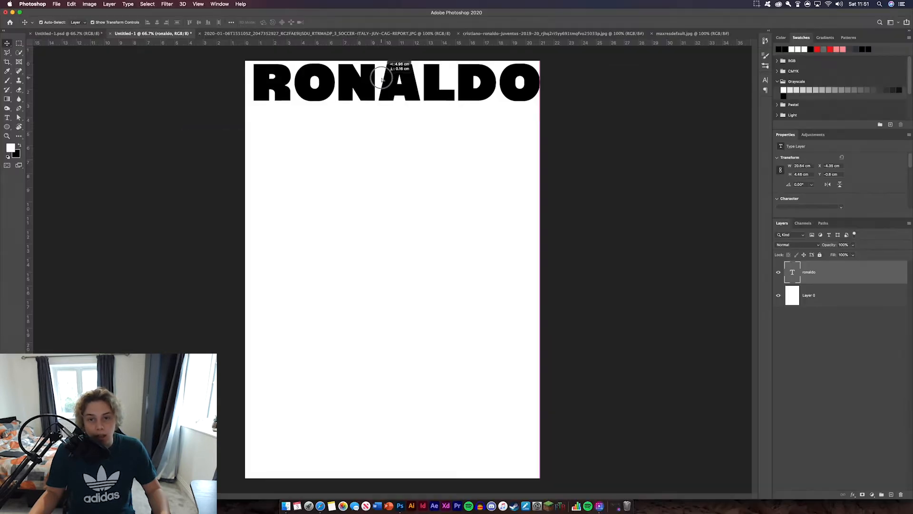
left_click_drag(382, 79, 395, 67)
left_click(617, 174)
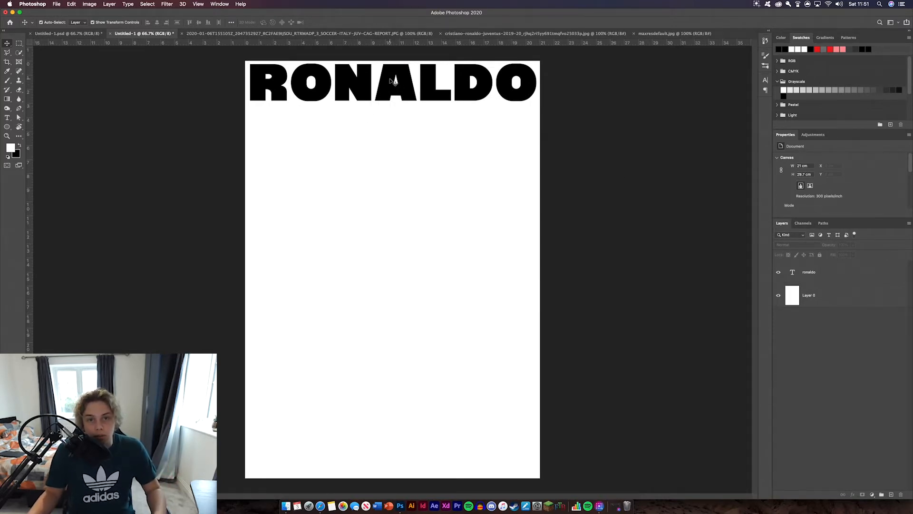
left_click_drag(390, 81, 410, 305)
left_click_drag(410, 304, 402, 480)
Group all the RONALDO text layers and name the group text.
scroll(846, 284, "down", 3)
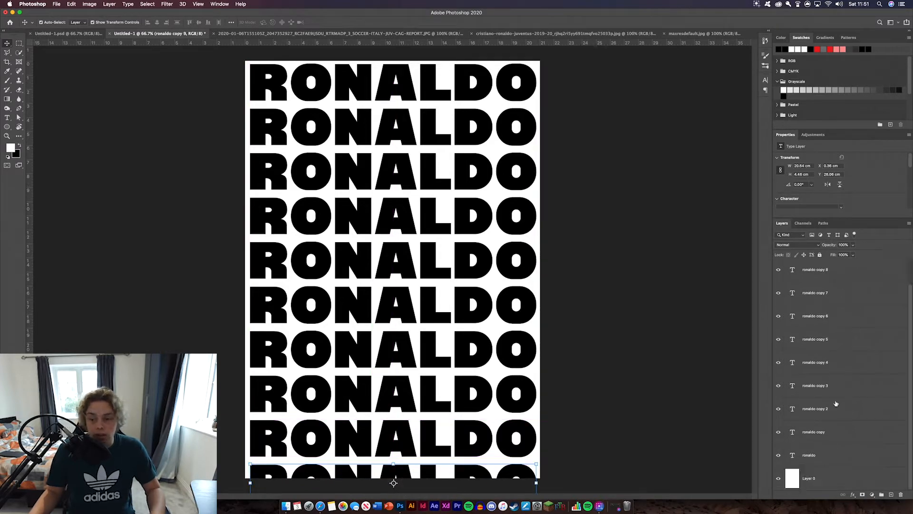
left_click(837, 452, "shift")
left_click(882, 496)
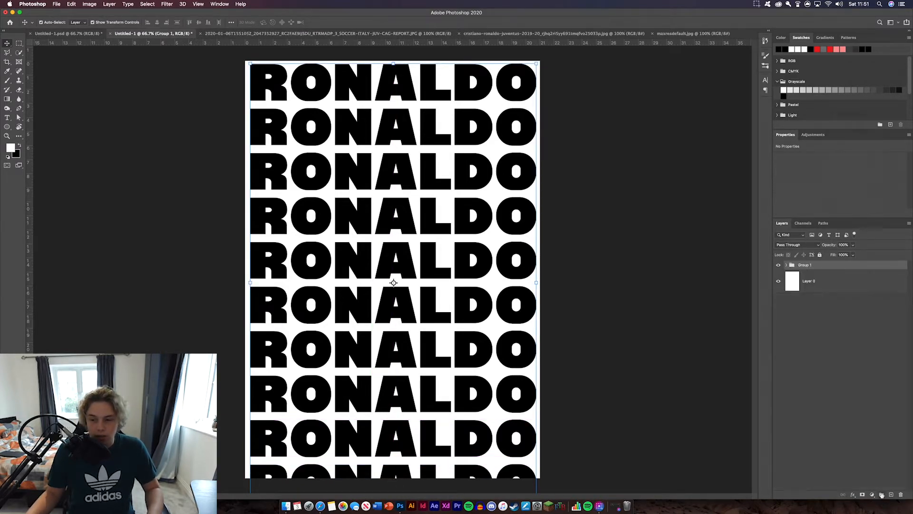
type("text")
key("Return")
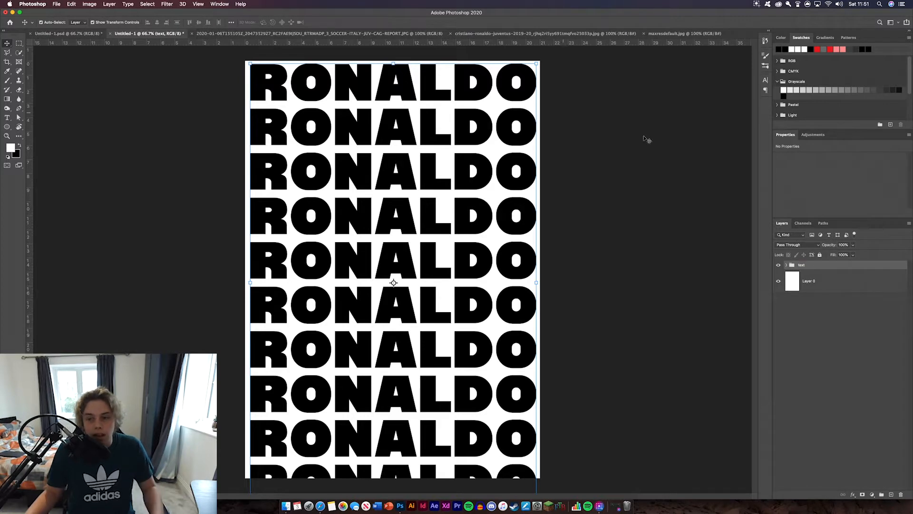
Skew the text group so its rows slope down to the right, and move it up to fill the page.
key("super+t")
right_click(420, 184)
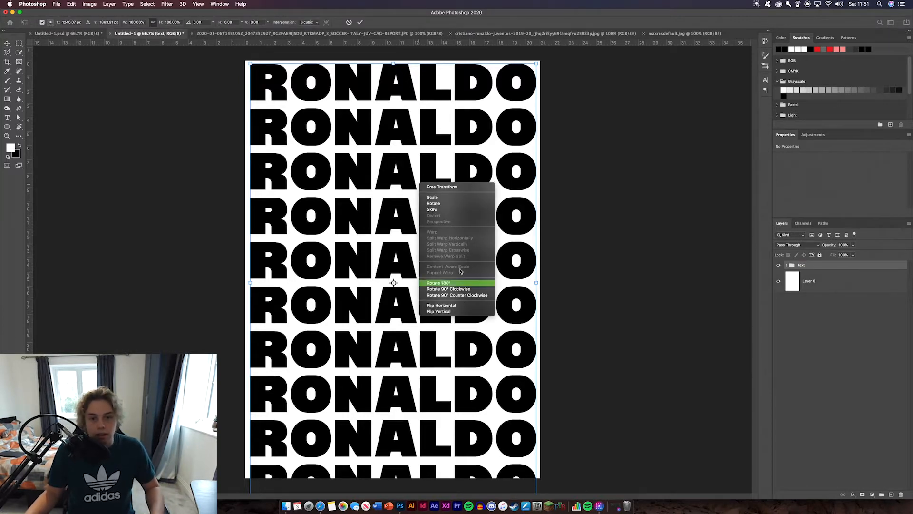
left_click(443, 209)
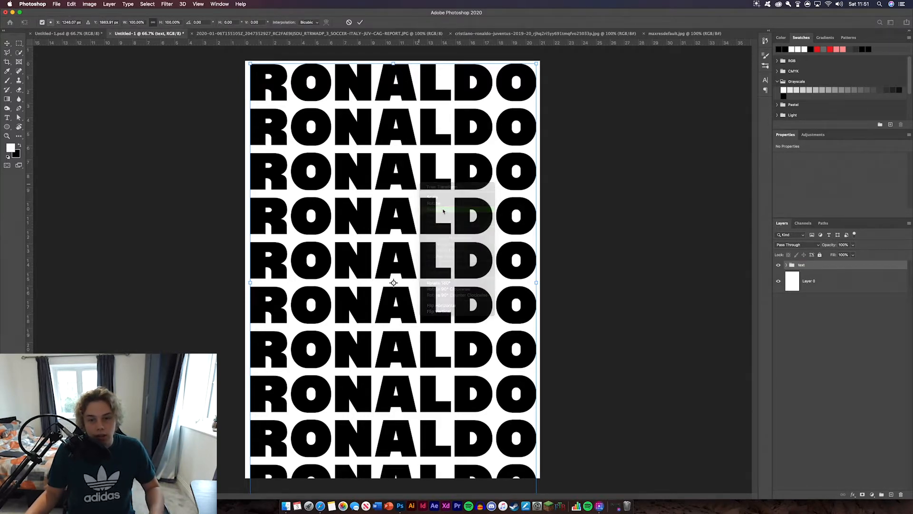
left_click_drag(540, 295, 540, 303)
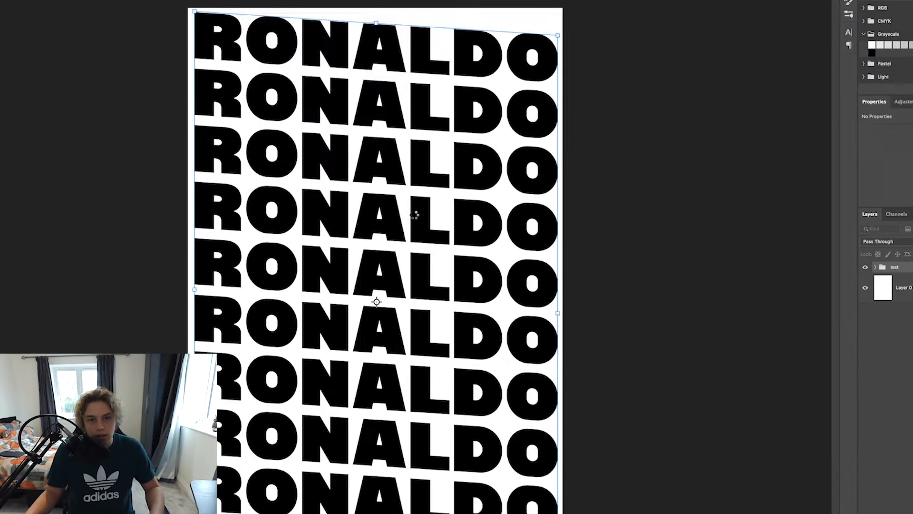
key("Return")
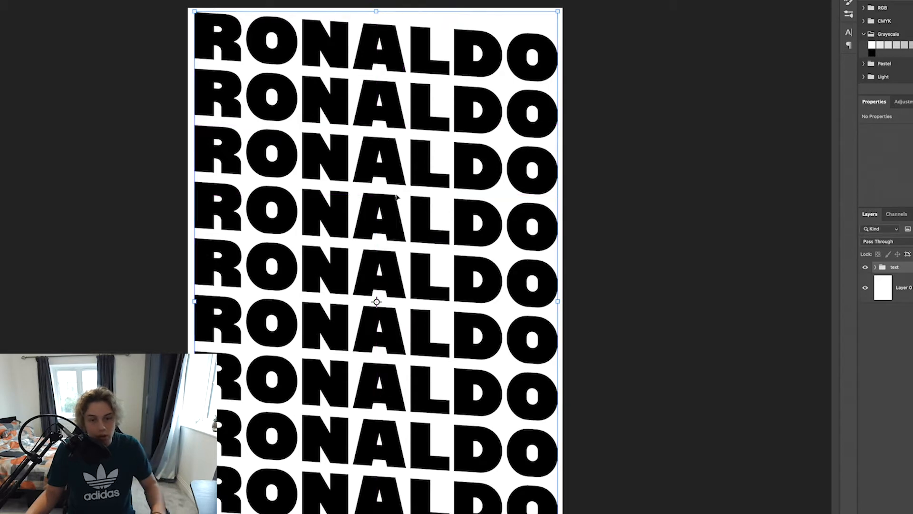
left_click_drag(382, 228, 381, 194)
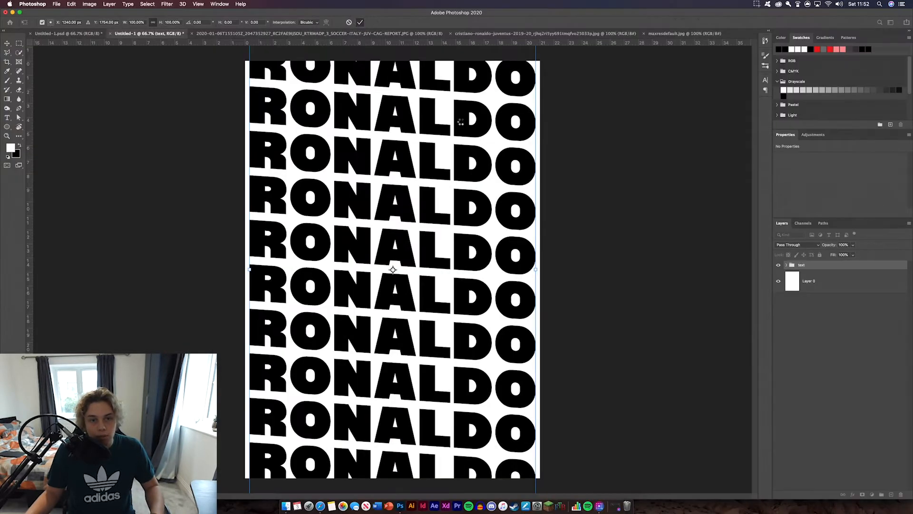
left_click(649, 264)
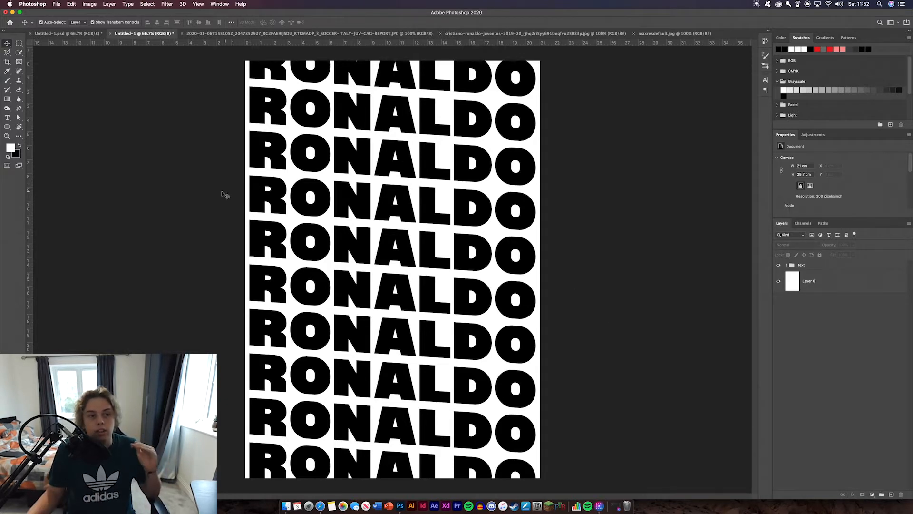
Add a new layer above the text group and choose the 01.psd brush from the Torn Paper Brushes set.
left_click(9, 82)
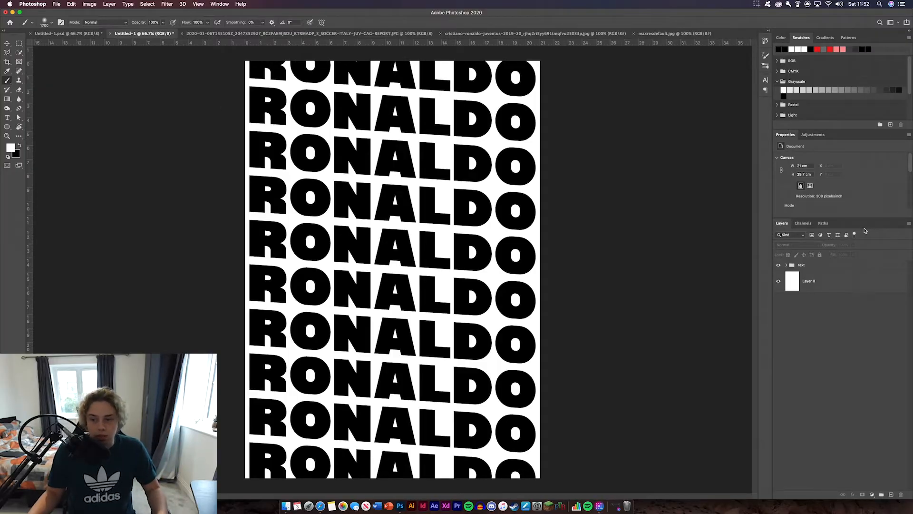
left_click(890, 495)
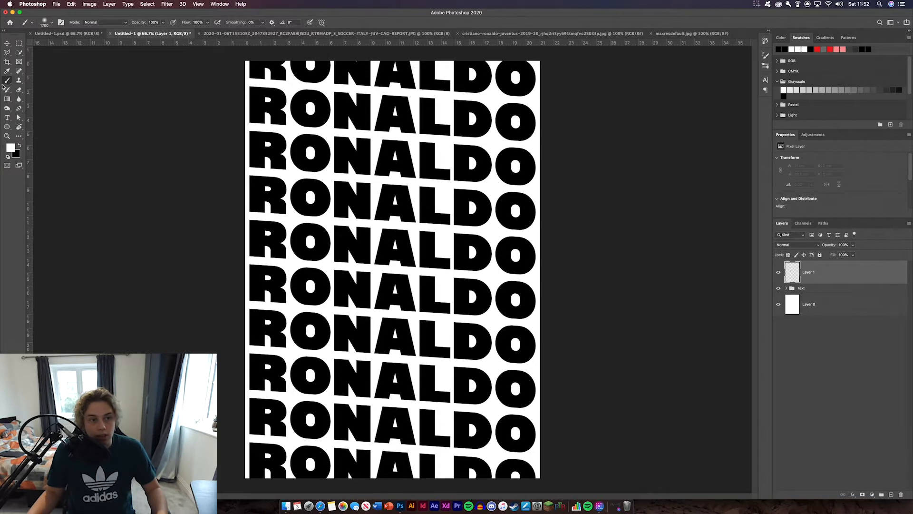
left_click(48, 24)
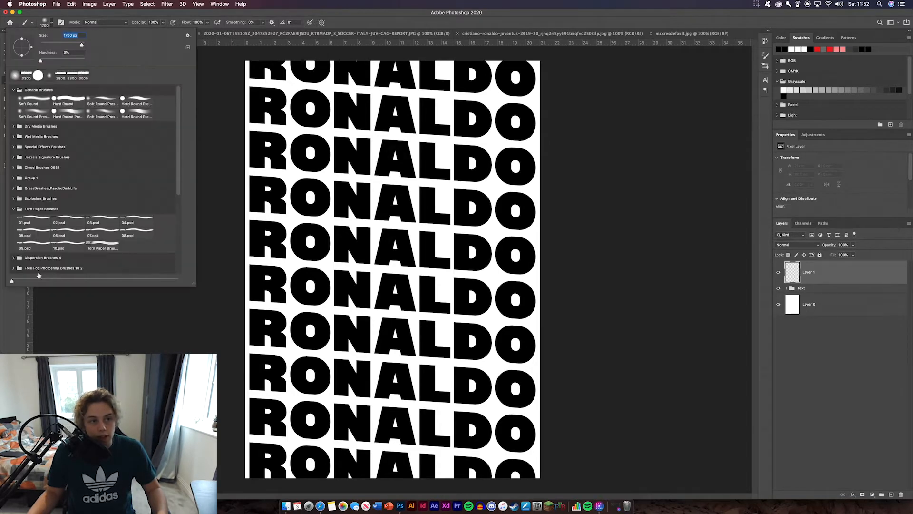
scroll(30, 214, "down", 1)
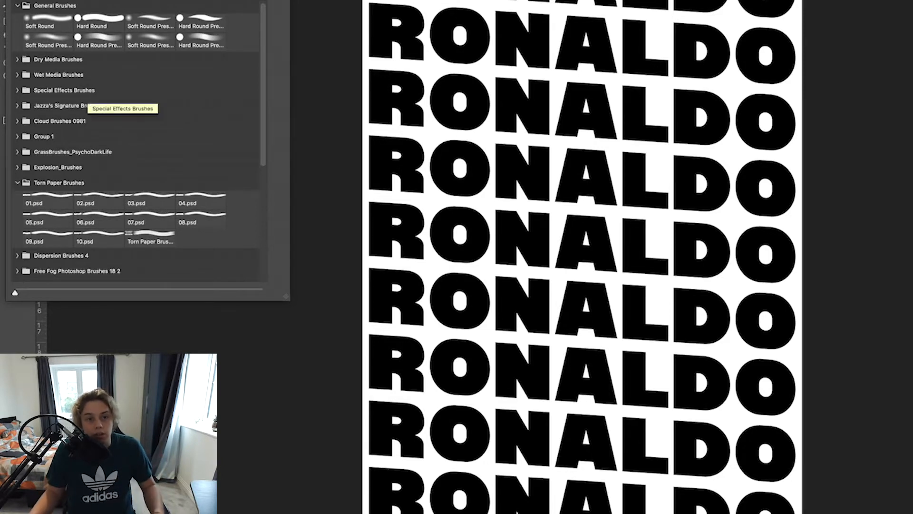
left_click(278, 1)
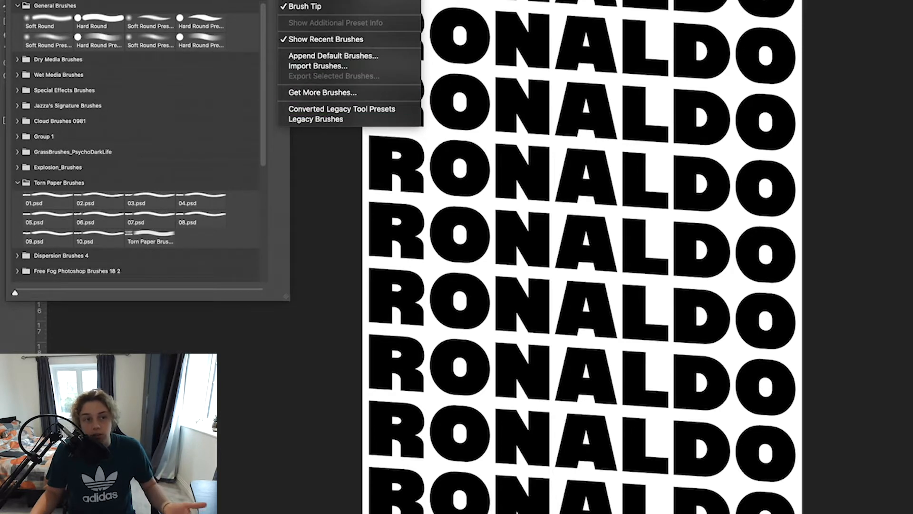
left_click(46, 101)
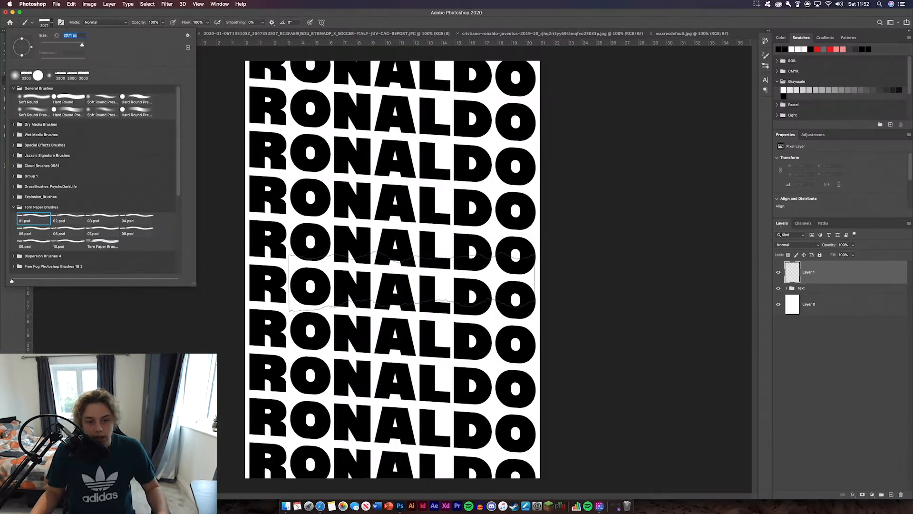
left_click(54, 26)
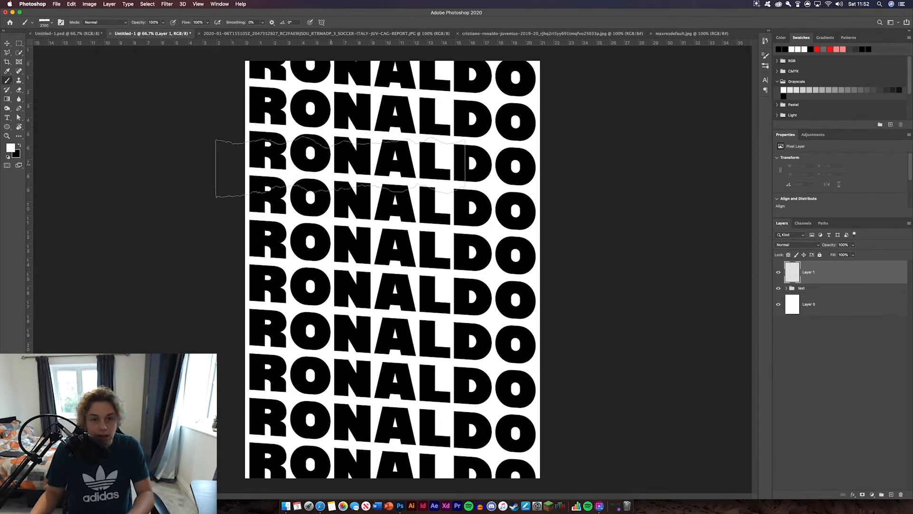
Enlarge the torn paper brush to 2900 px and set its tip angle to 12°.
key("bracketright")
key("bracketright")
key("bracketright")
key("bracketright")
key("bracketright")
key("bracketright")
key("bracketright")
key("bracketright")
key("bracketright")
key("super+minus")
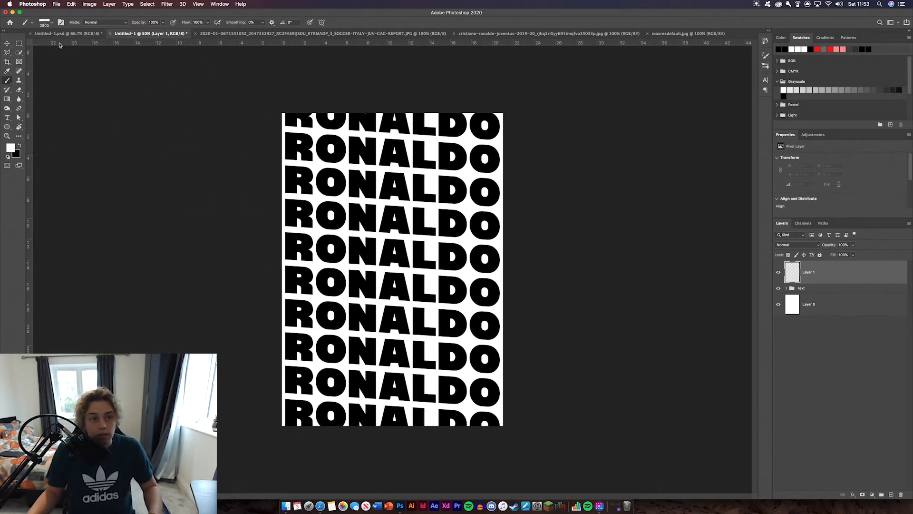
left_click(47, 23)
left_click(61, 24)
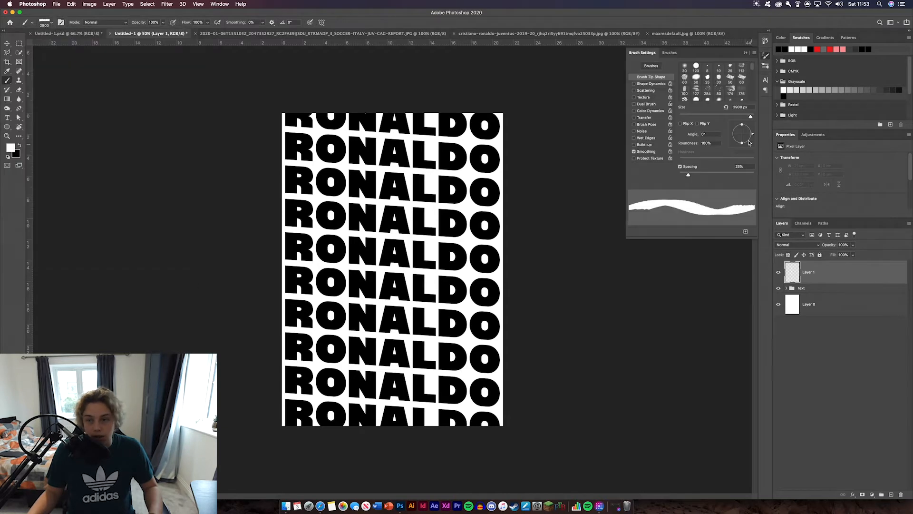
left_click_drag(752, 134, 752, 131)
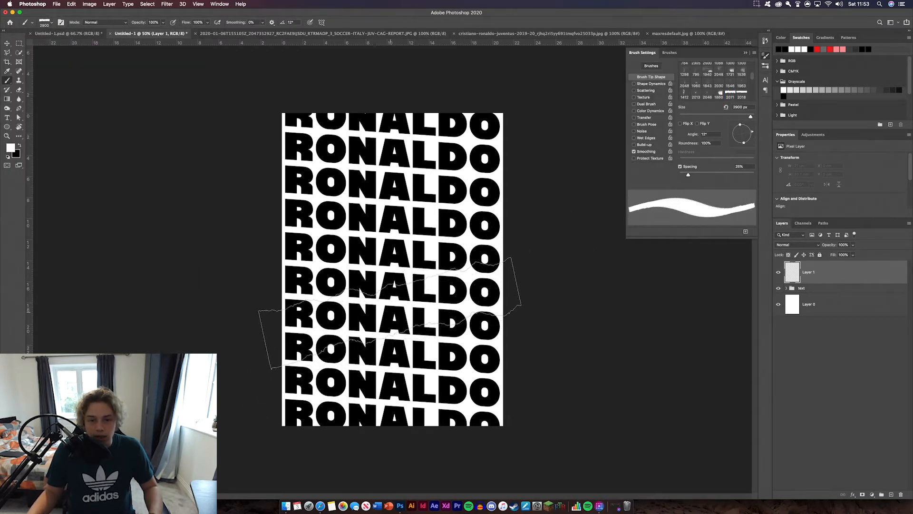
Paint white torn paper areas over the upper and lower text rows, leaving a diagonal band across the middle.
left_click(394, 318)
left_click(394, 355)
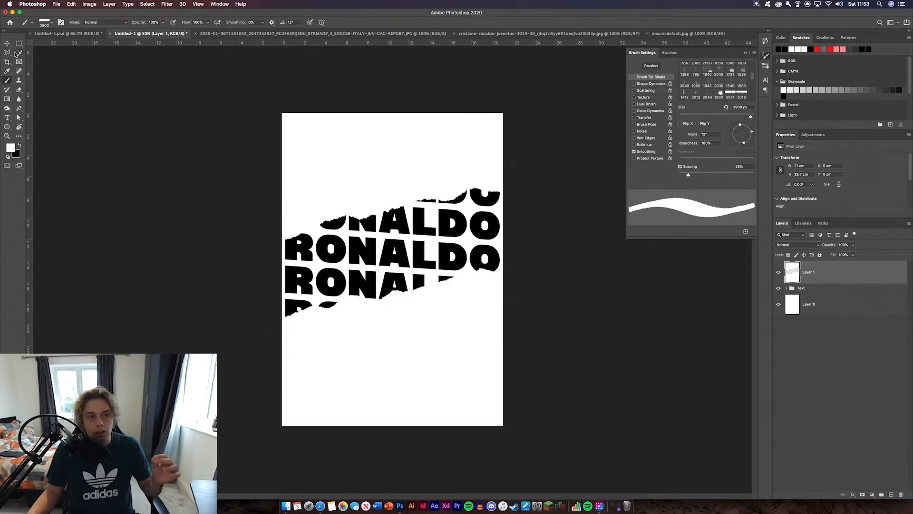
left_click(7, 43)
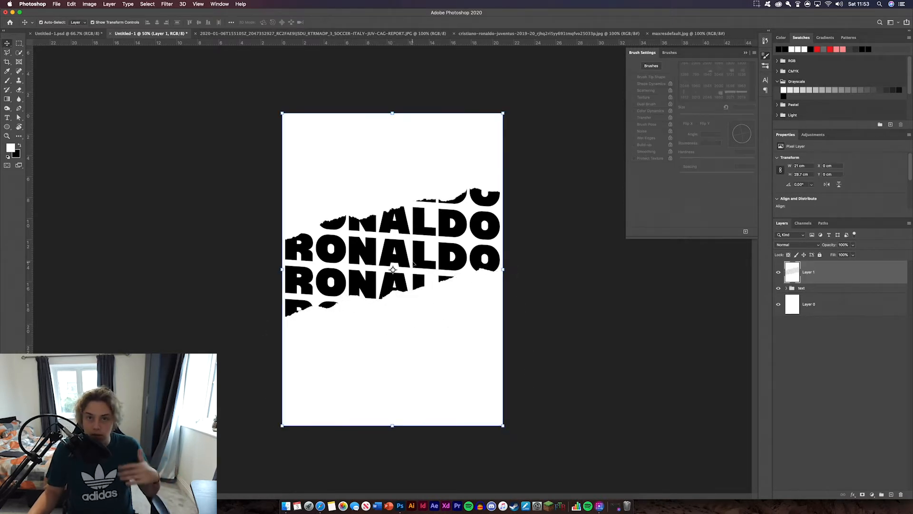
left_click(555, 305)
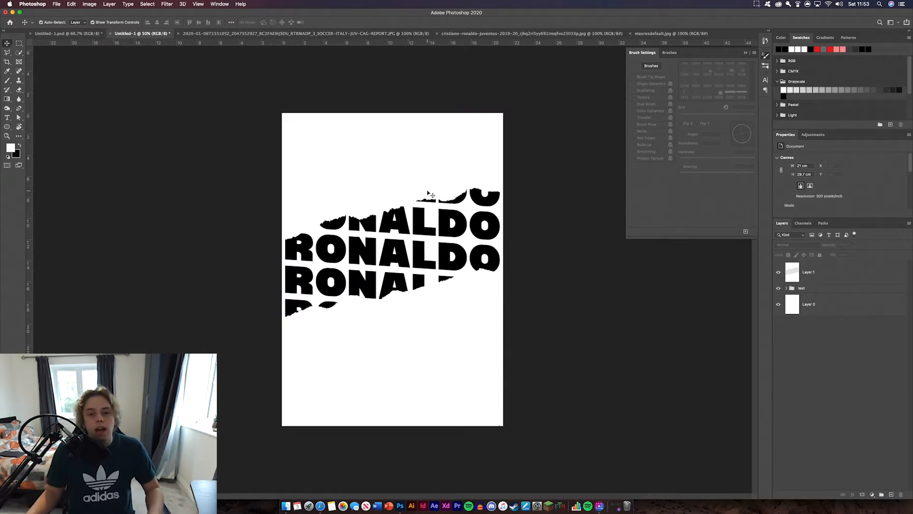
Fill the white torn paper areas above and below the diagonal text band with red using the Paint Bucket.
left_click(852, 275)
double_click(850, 273)
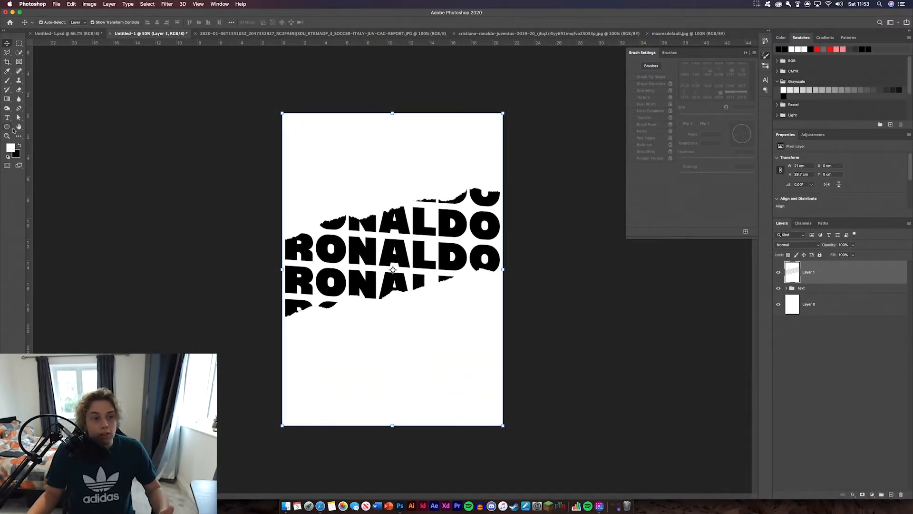
left_click_drag(10, 99, 36, 107)
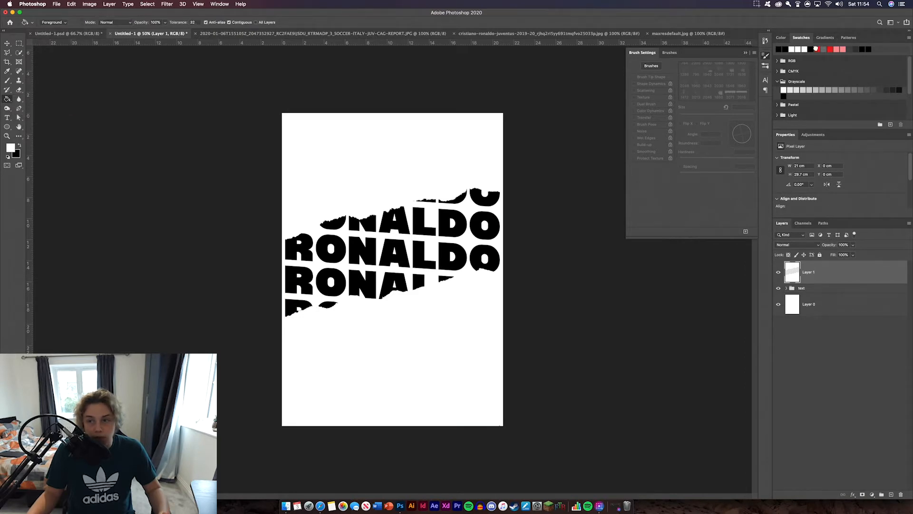
left_click(403, 187)
left_click(427, 323)
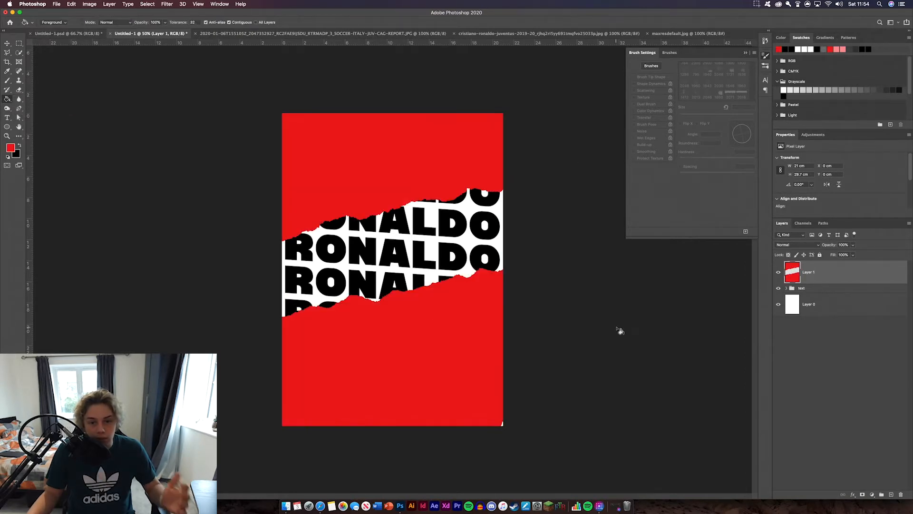
left_click(7, 44)
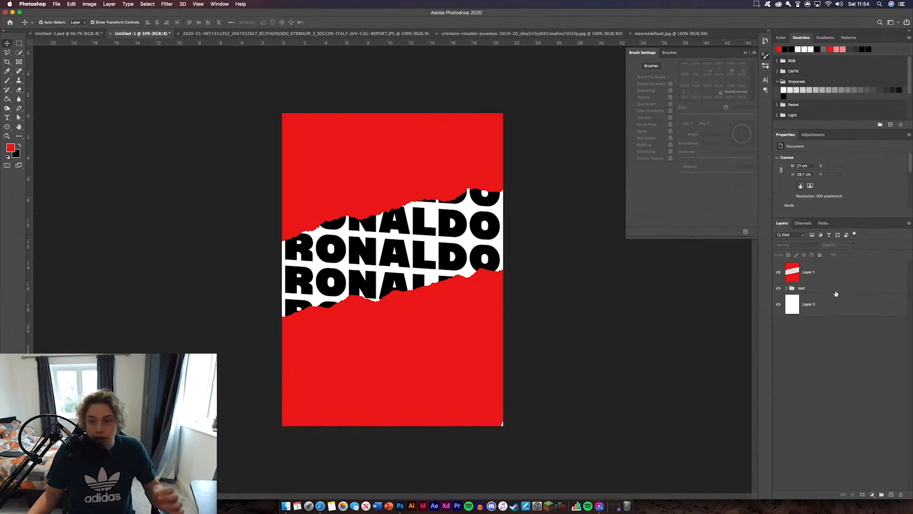
Set the red torn paper layer's blend mode to Screen and collapse the brush settings.
left_click(797, 244)
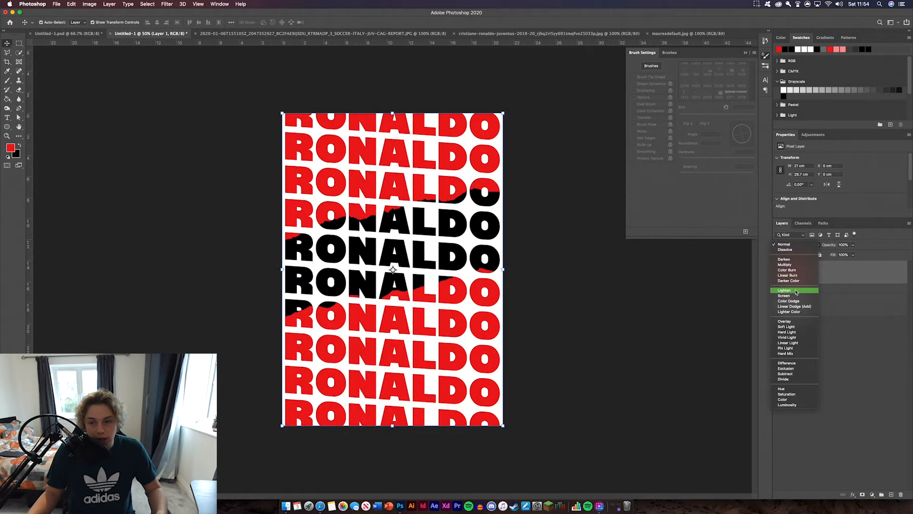
left_click(796, 291)
left_click(589, 328)
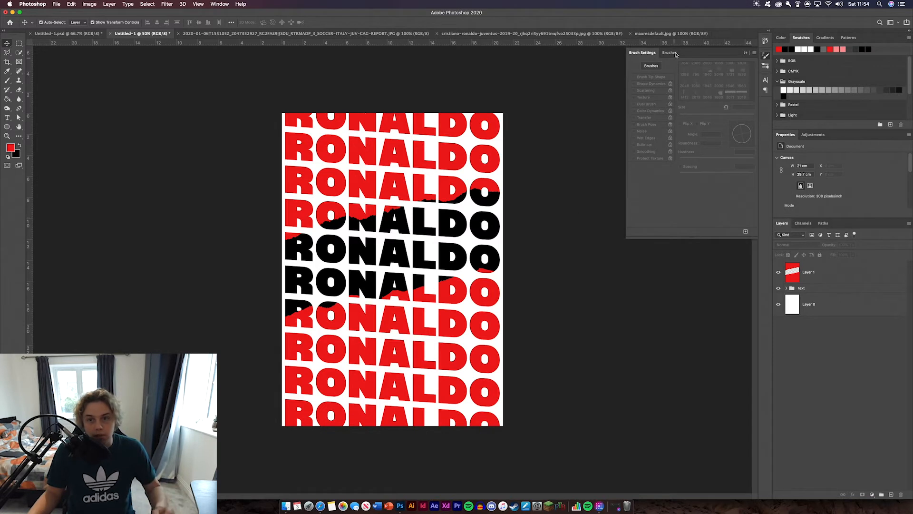
left_click(764, 61)
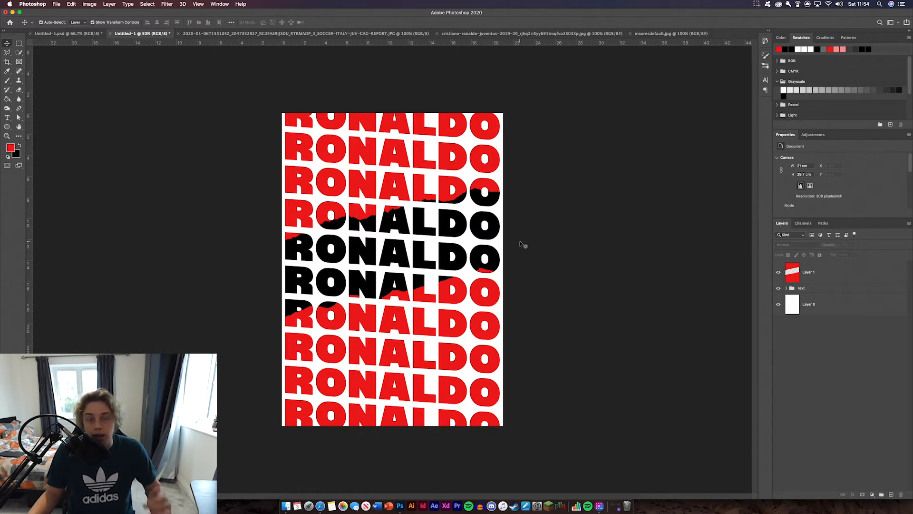
Look through the open Ronaldo photos intended for the poster.
key("ctrl+Tab")
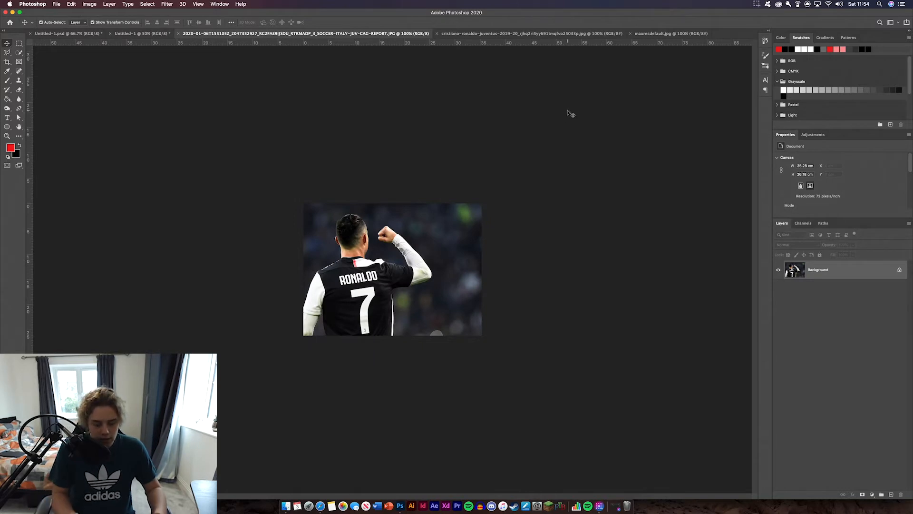
key("super+equal")
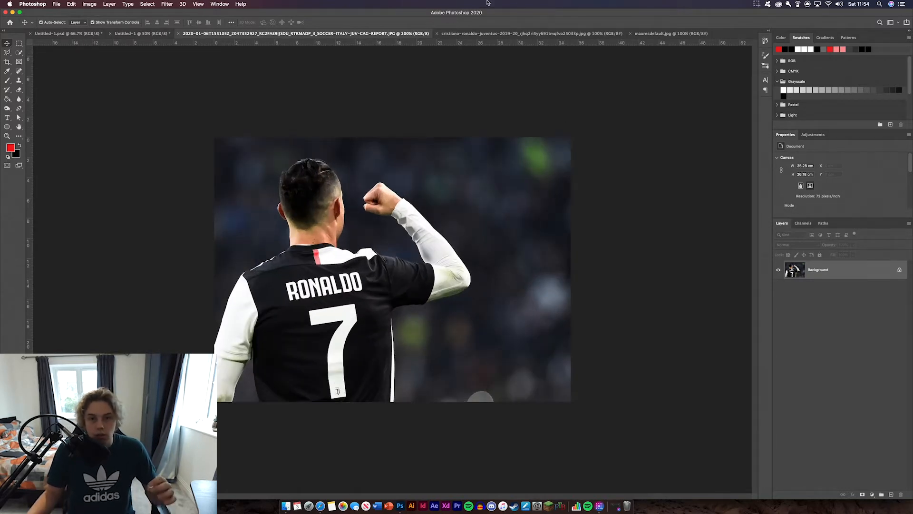
left_click(484, 34)
left_click(664, 33)
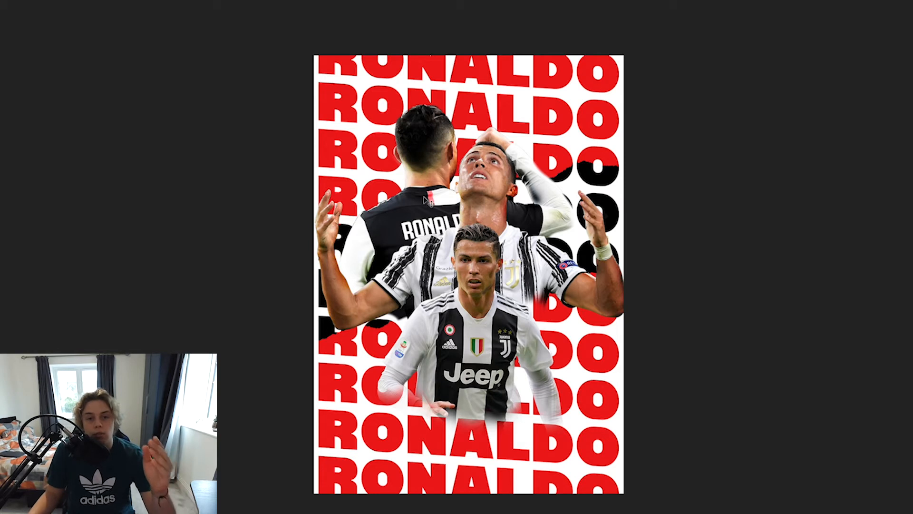
Move the back-facing player cutout slightly up and sideways behind the other two players.
left_click_drag(428, 212, 423, 207)
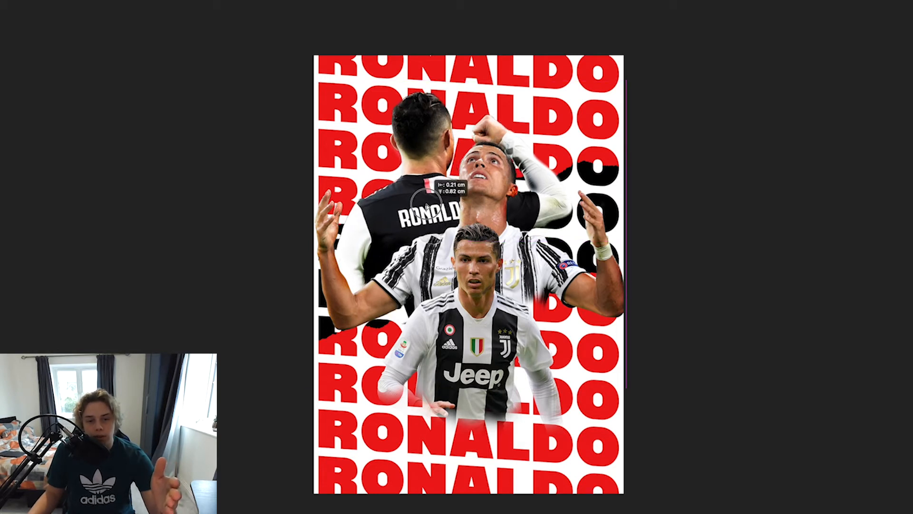
left_click(693, 321)
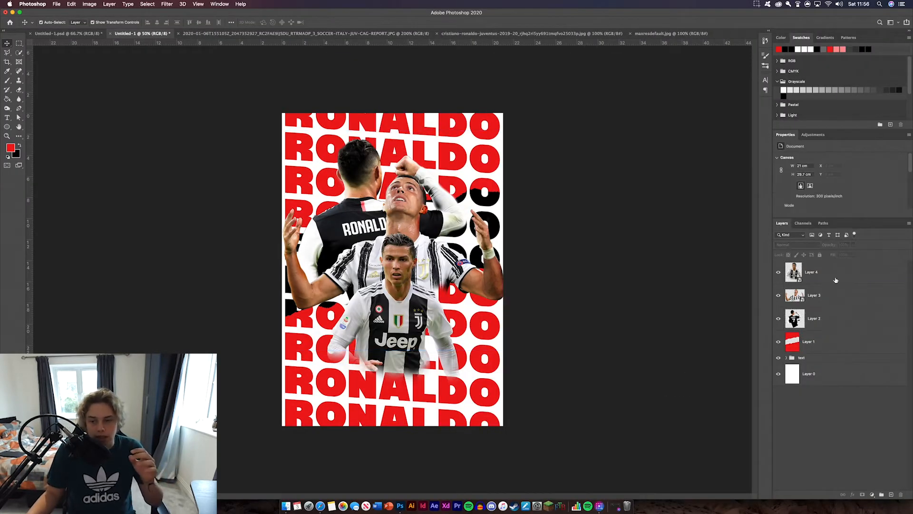
Add a layer mask to the front player on Layer 4 and choose a soft round brush for painting.
left_click(829, 319)
left_click(861, 273)
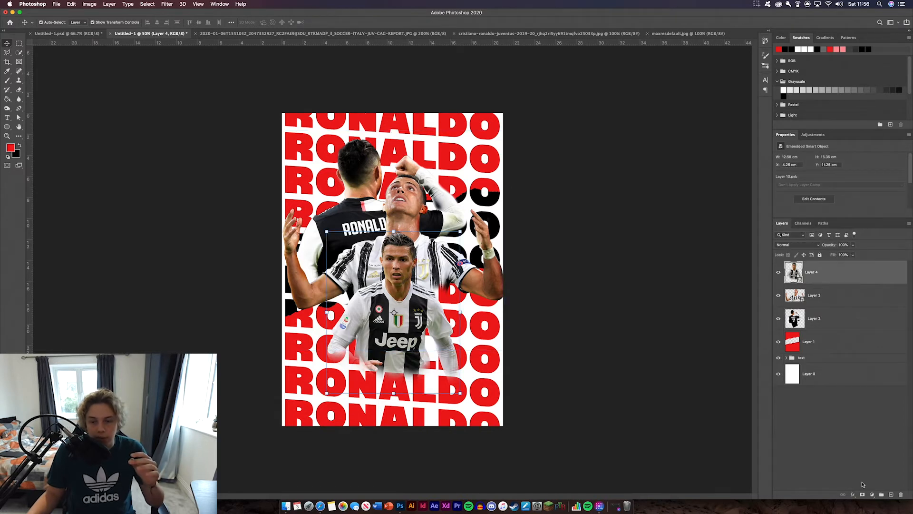
left_click(862, 494)
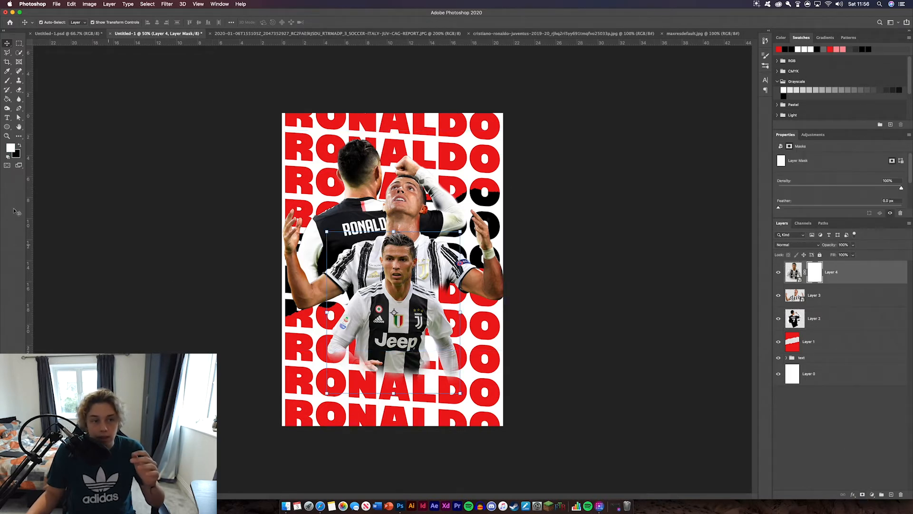
left_click(7, 81)
left_click(50, 22)
left_click(218, 220)
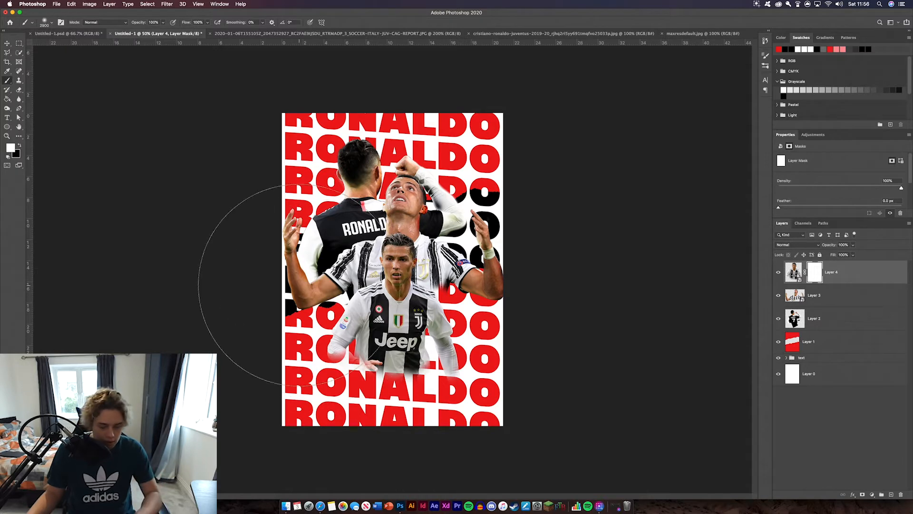
Paint on the front player's mask with a smaller soft brush to fade out the lower edge of the cutout.
key("[")
key("[")
key("[")
key("[")
key("[")
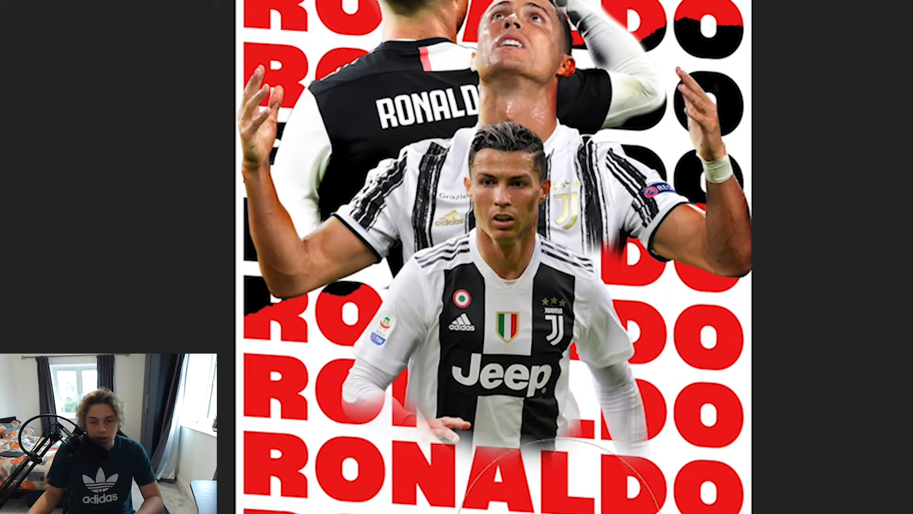
key("[")
key("[")
key("[")
key("[")
key("[")
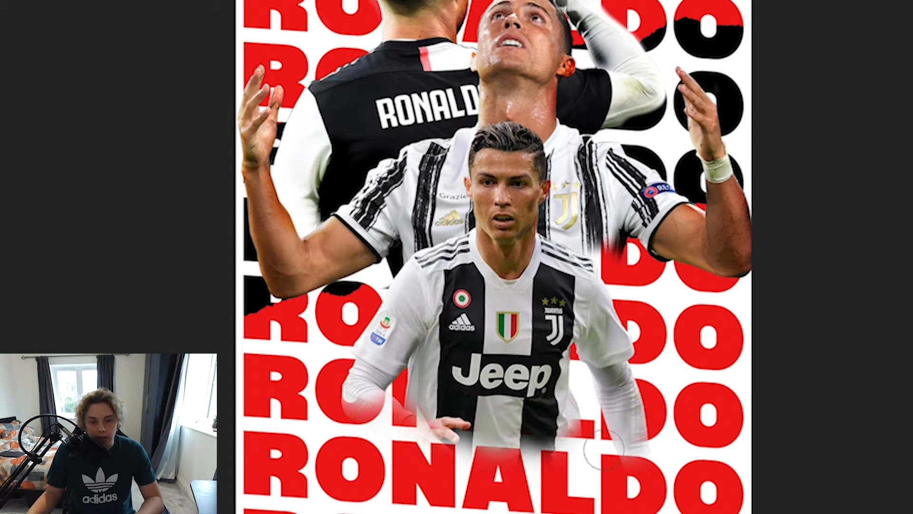
mouse_move(603, 450)
left_mouse_down()
mouse_move(625, 474)
mouse_move(653, 460)
mouse_move(652, 470)
mouse_move(612, 472)
left_mouse_up()
key("]")
key("]")
key("]")
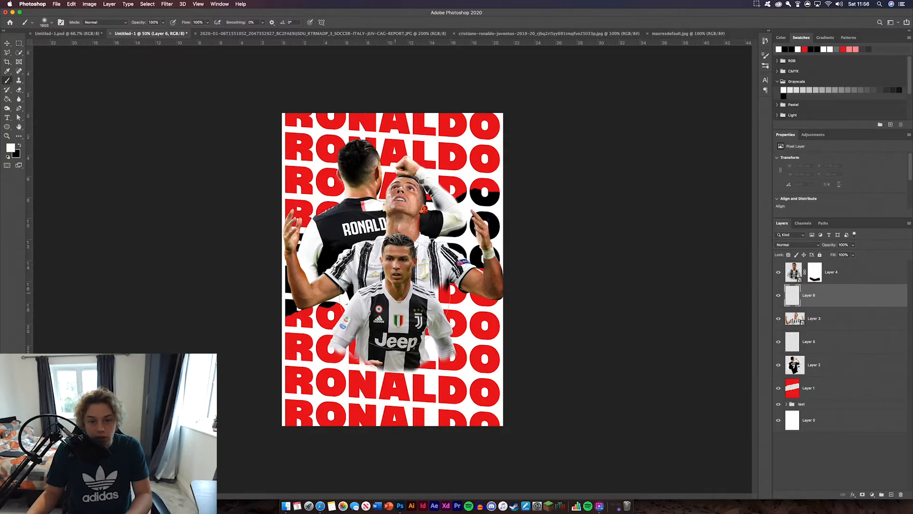
Paint large soft white glows on the layers beneath the front and middle players, setting the upper glow layer's blend mode to Screen.
left_click(394, 292)
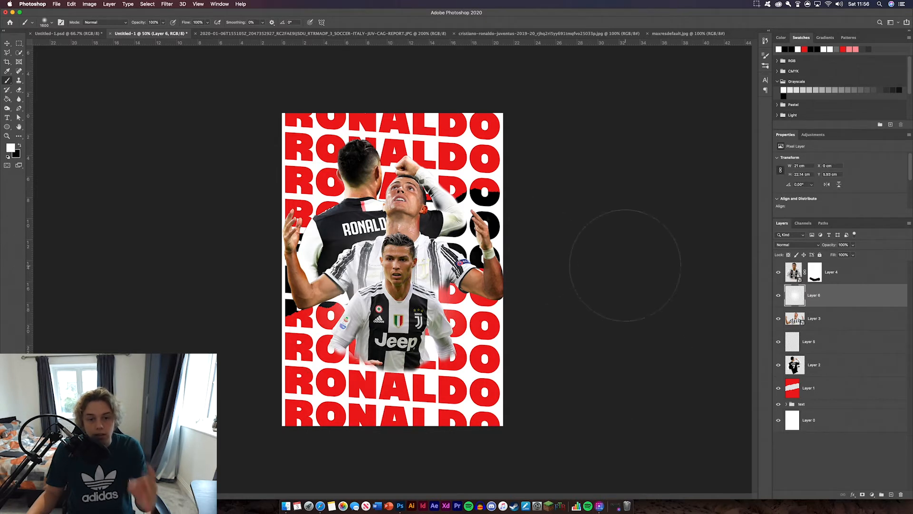
left_click(797, 244)
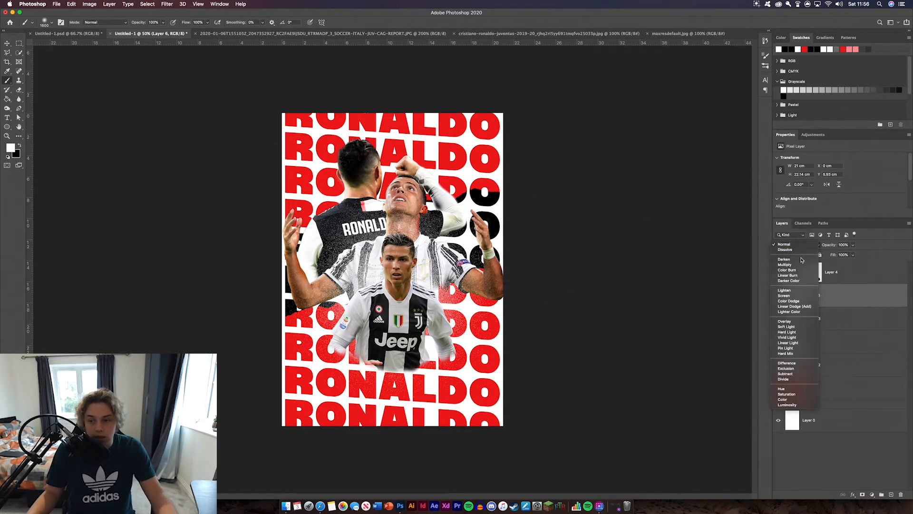
left_click(791, 296)
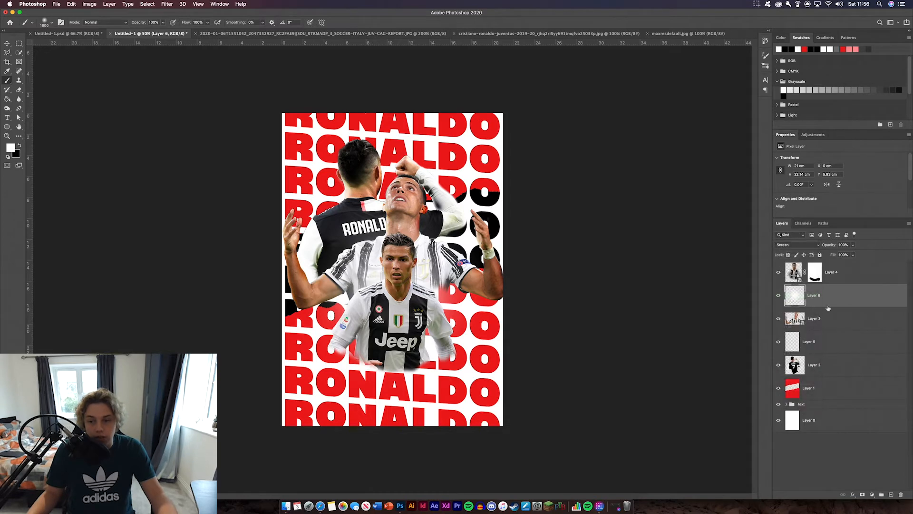
left_click(833, 338)
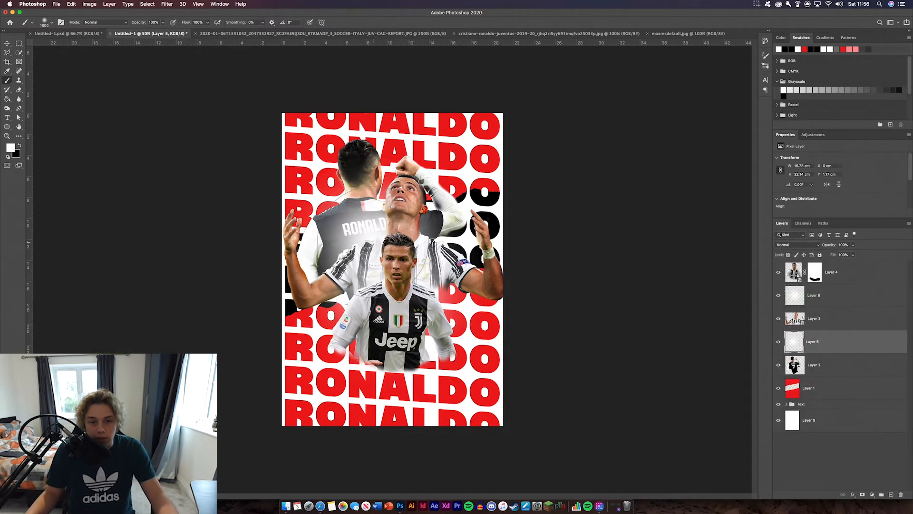
left_click(797, 245)
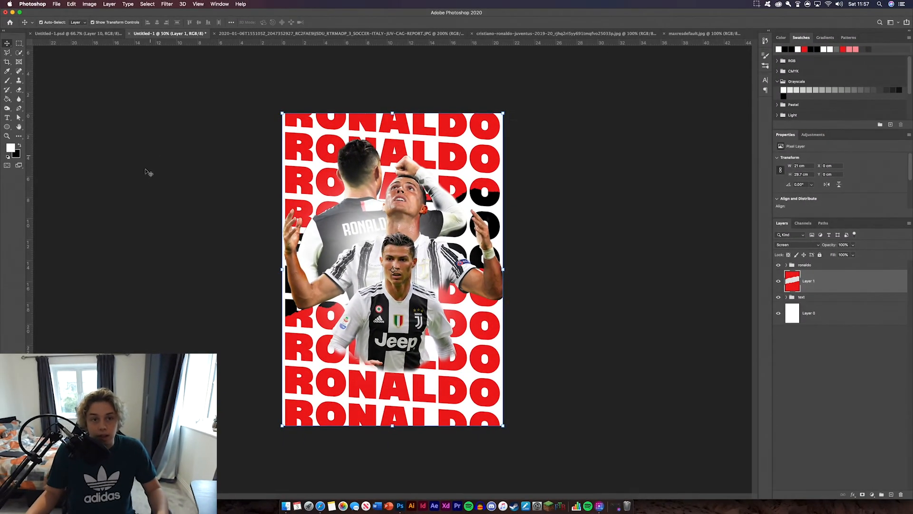
Place the AdobeStock_39860262.jpeg texture from the ronaldo folder above the red layer and scale it to cover the whole poster.
left_click(285, 505)
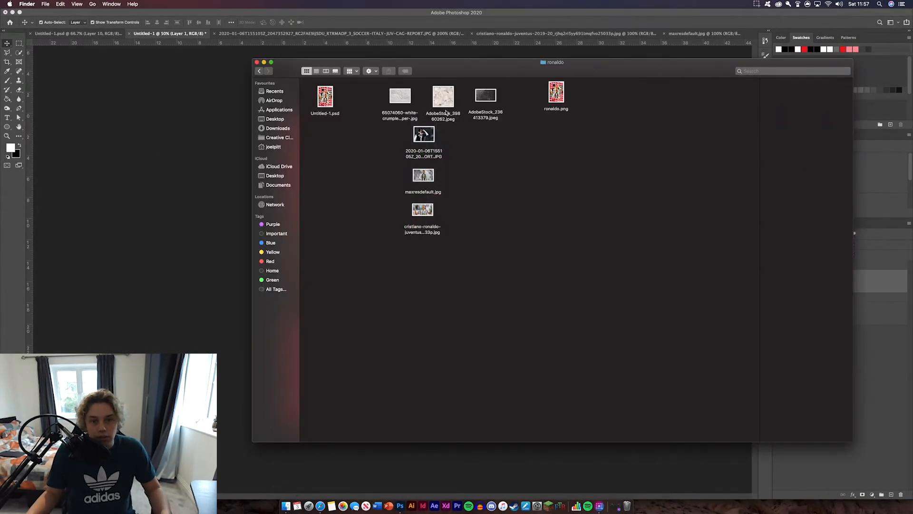
left_click(365, 133)
left_click_drag(443, 98, 190, 269)
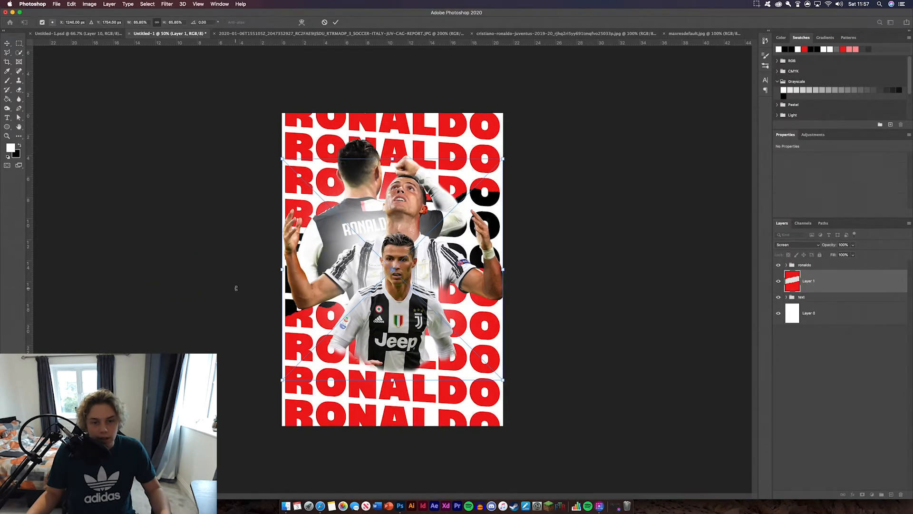
left_click_drag(393, 159, 392, 107)
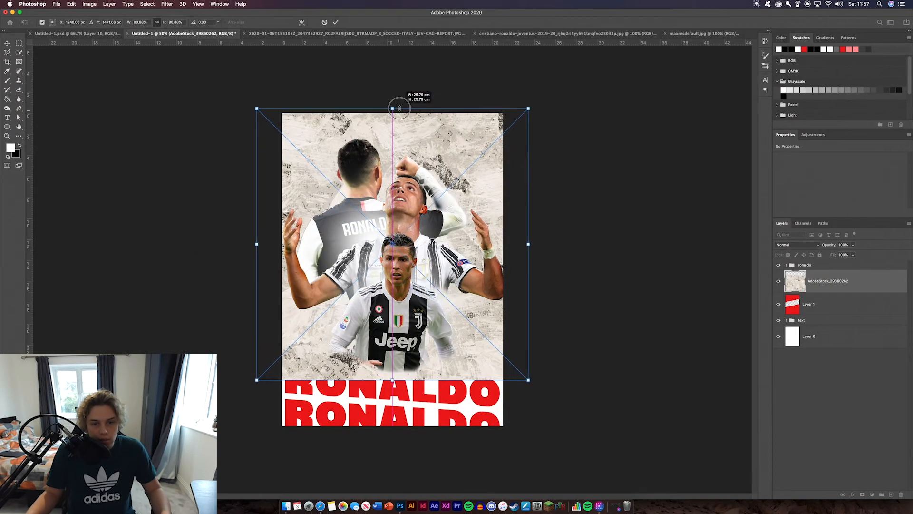
left_click_drag(393, 379, 399, 425)
key("Return")
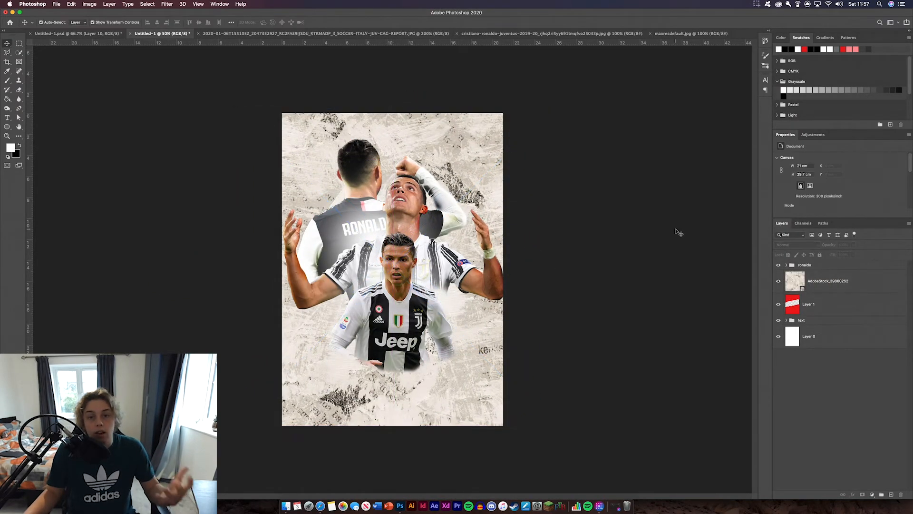
Load the red Layer 1 shape as a selection and use it to mask the AdobeStock texture layer.
left_click(878, 283)
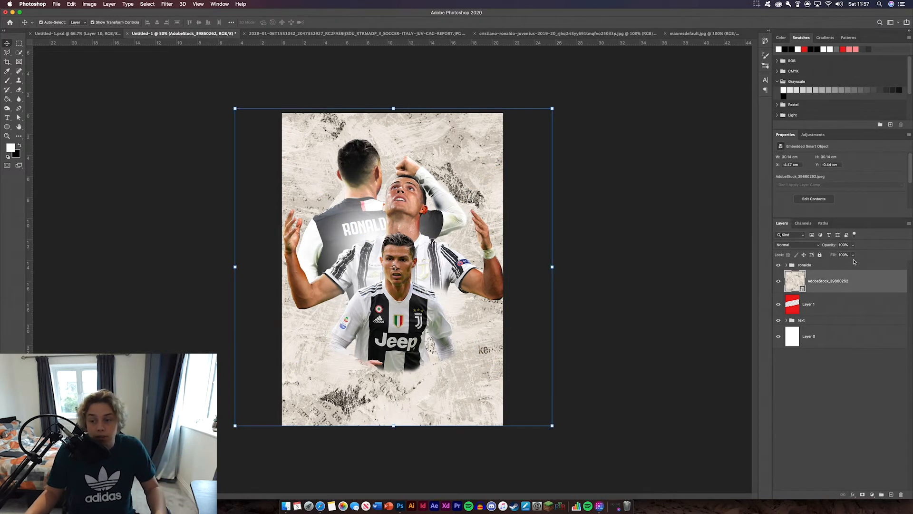
left_click(847, 303)
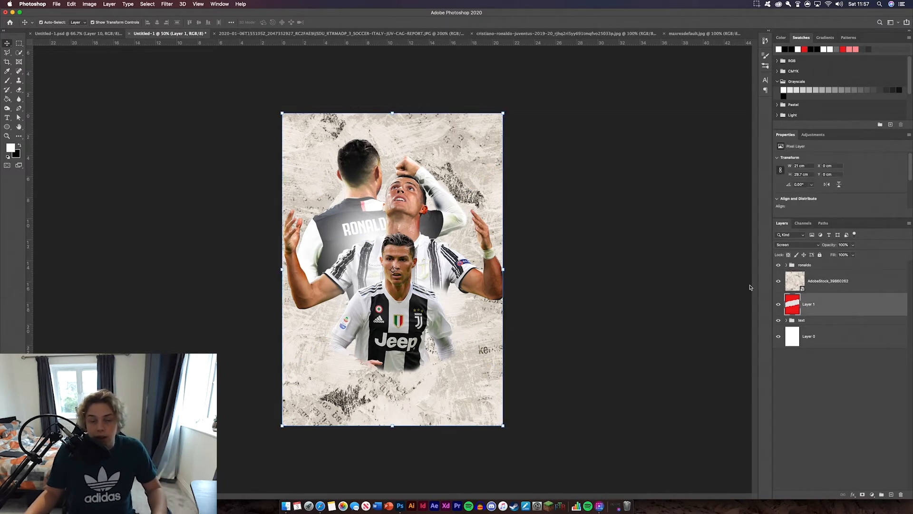
left_click(149, 4)
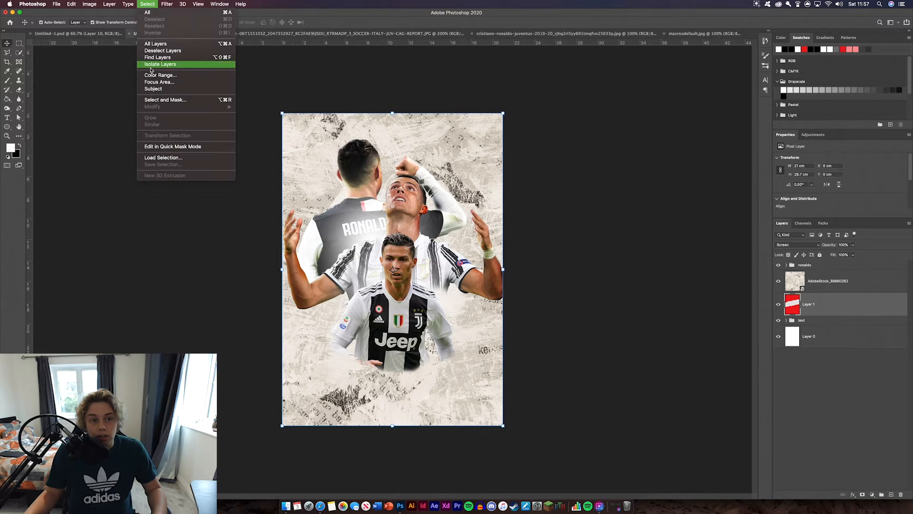
left_click(162, 158)
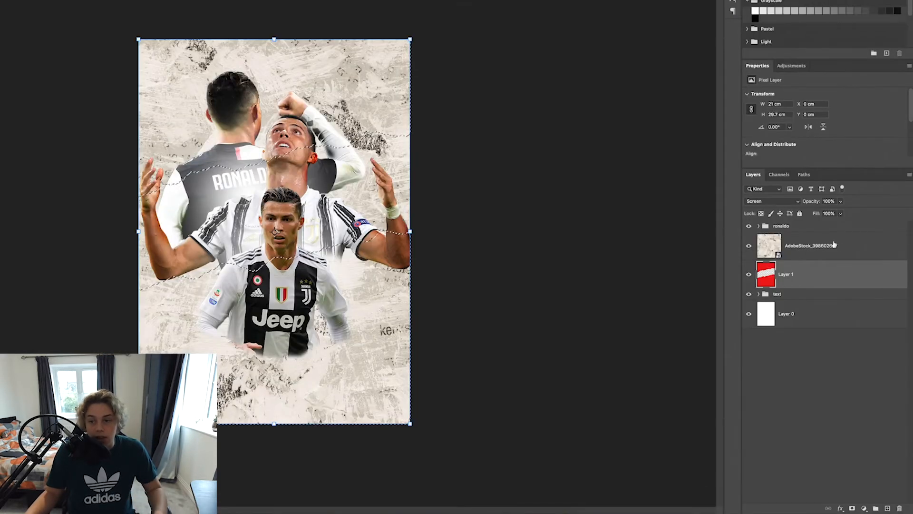
left_click(828, 280)
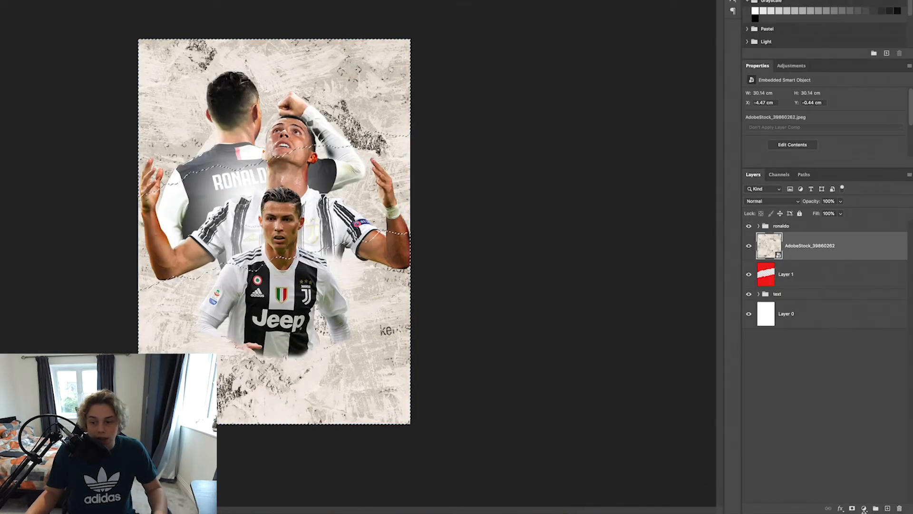
left_click(852, 508)
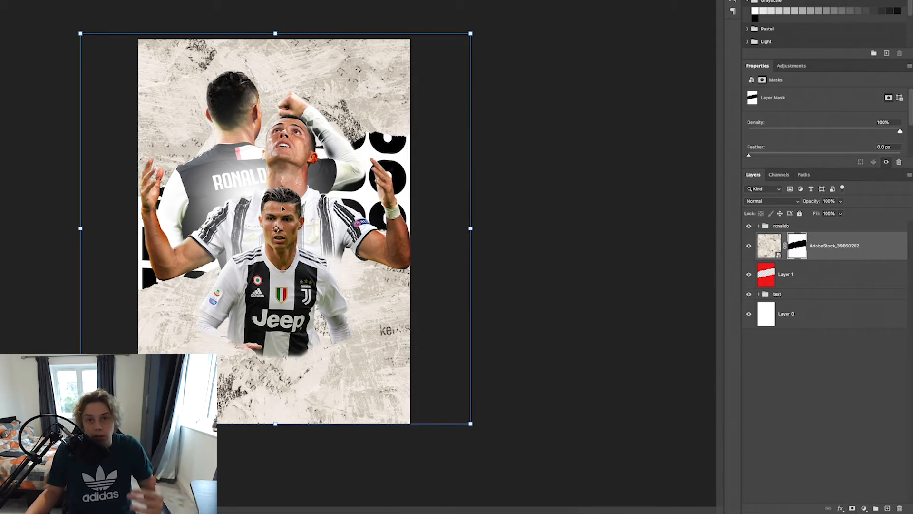
Set the masked texture layer's blend mode to Darken.
left_click(784, 203)
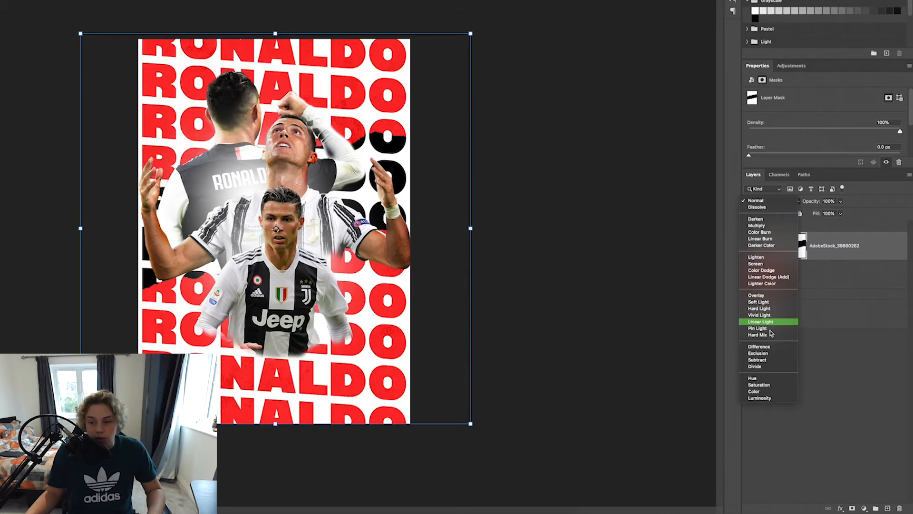
left_click(758, 219)
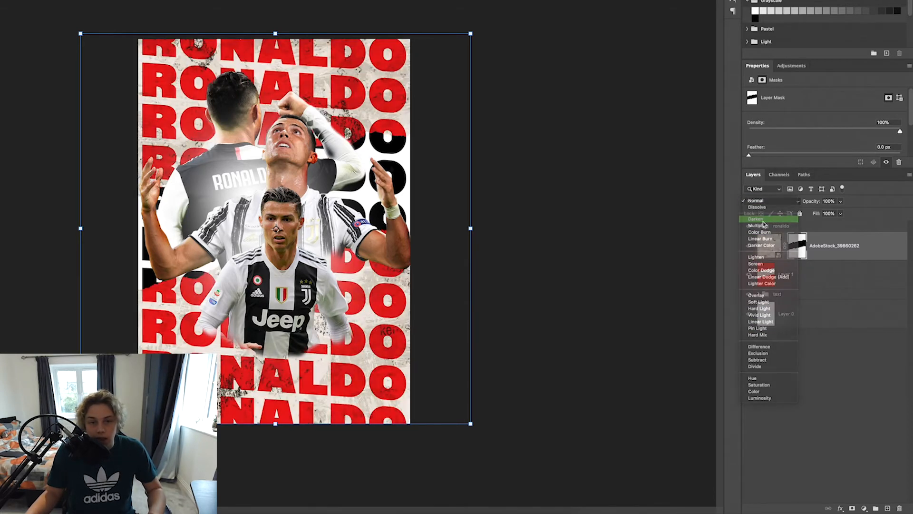
left_click(613, 376)
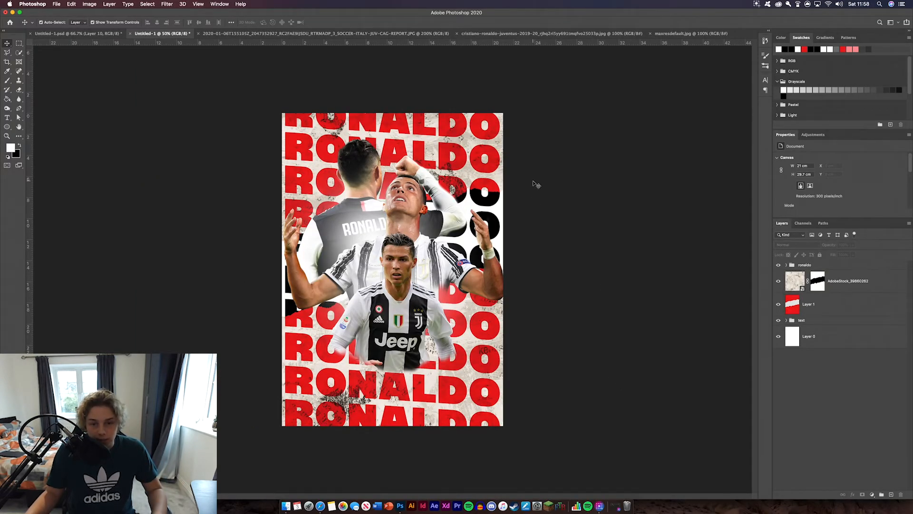
Choose the torn paper brush again and add a new layer above the masked texture.
key("b")
left_click(46, 22)
left_click(51, 24)
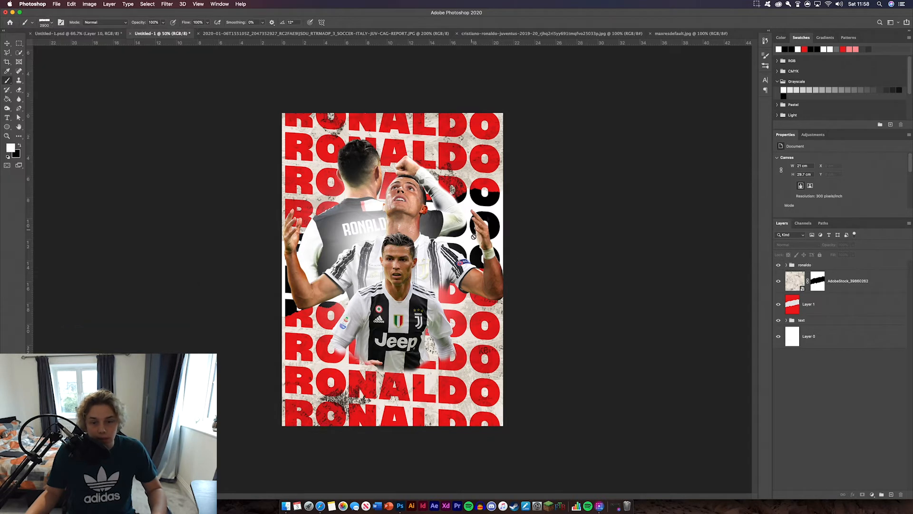
left_click(891, 494)
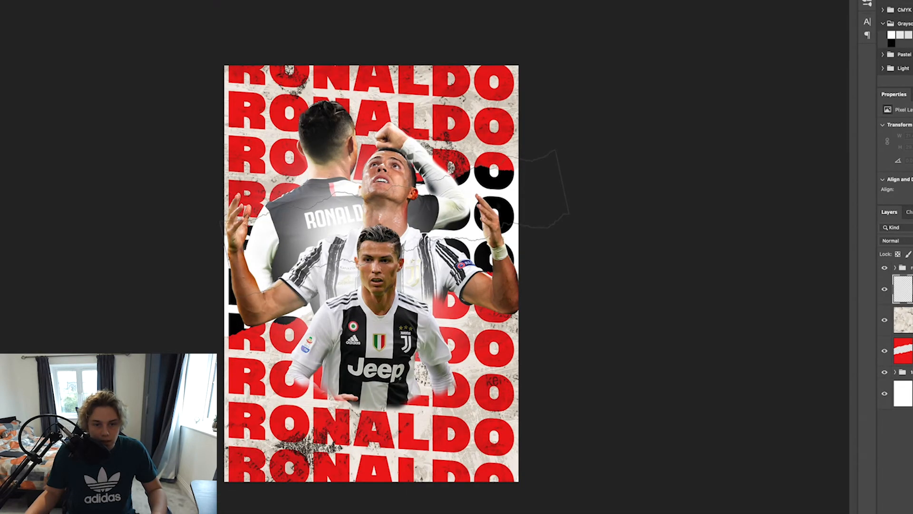
Stamp black torn paper shapes over the diagonal band across the middle of the poster.
left_click(394, 223)
left_click(387, 265)
left_click(380, 275)
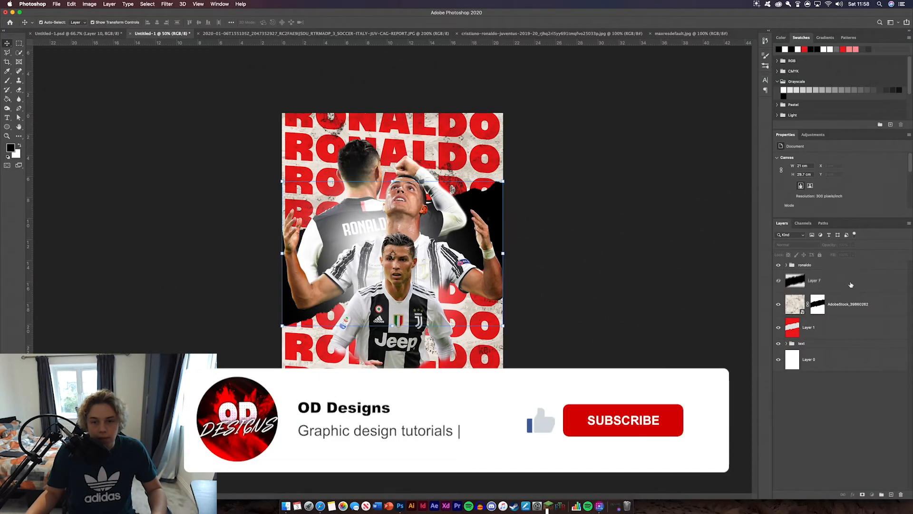
Place the dark scratched texture AdobeStock_236413379, tilt and enlarge it over the diagonal band, and move it below the ronaldo group.
left_click(850, 285)
left_click(589, 257)
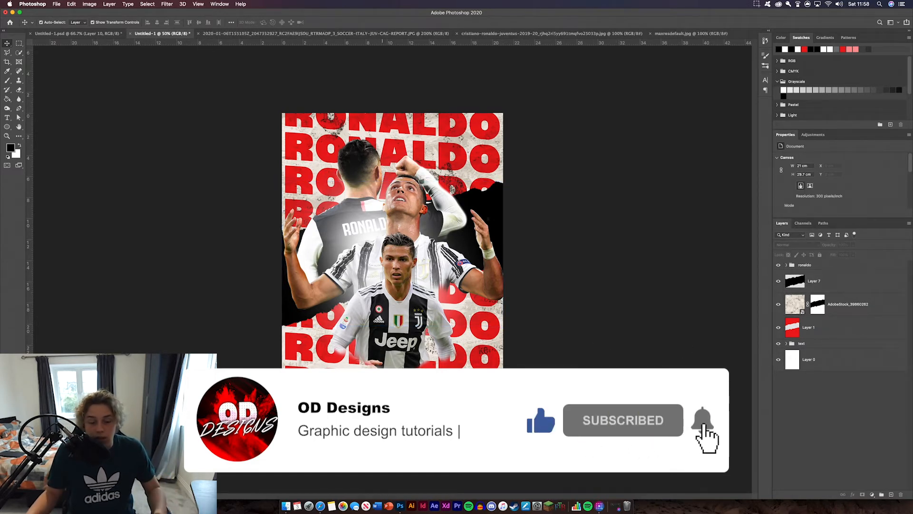
left_click(287, 506)
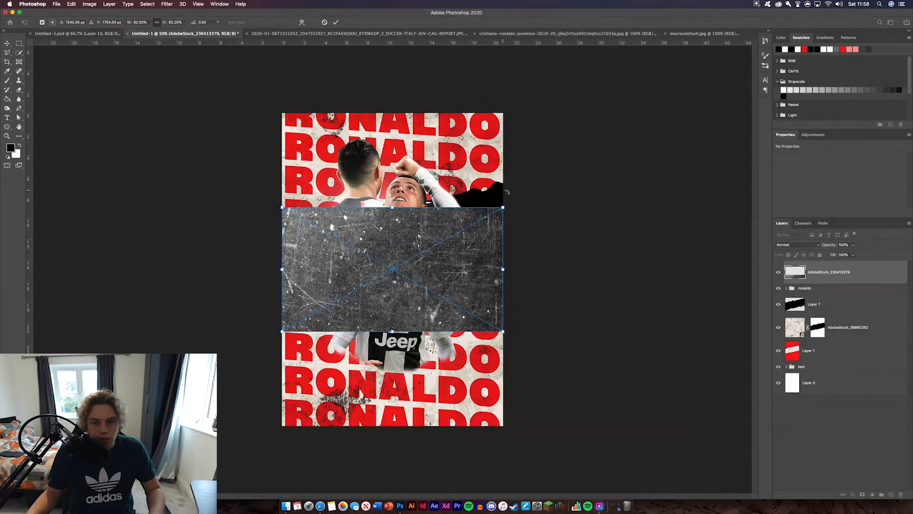
left_click_drag(522, 197, 511, 177)
left_click_drag(502, 252, 552, 242)
left_click_drag(475, 261, 463, 260)
key("Return")
left_click_drag(870, 271, 866, 301)
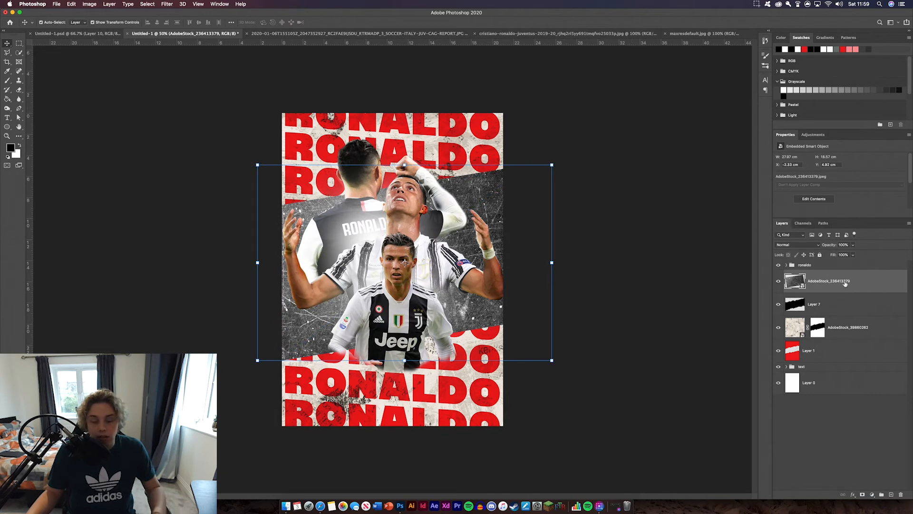
Load Layer 7's transparency as a selection and use it to mask the dark scratched texture layer.
left_click(856, 304)
left_click(168, 4)
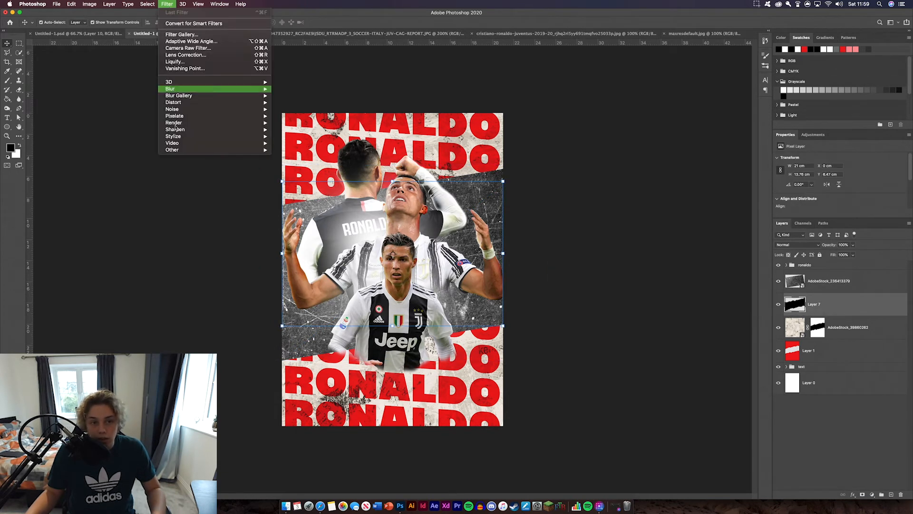
mouse_move(148, 4)
left_click(175, 158)
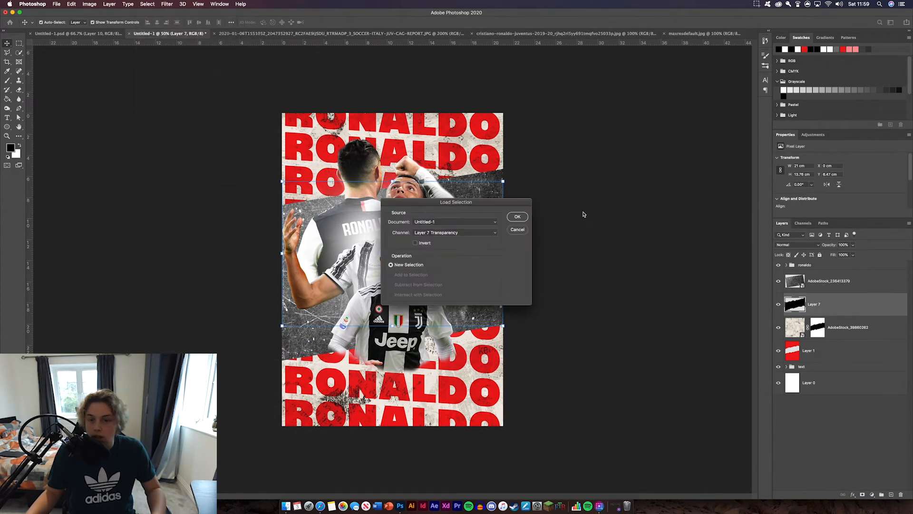
left_click(517, 217)
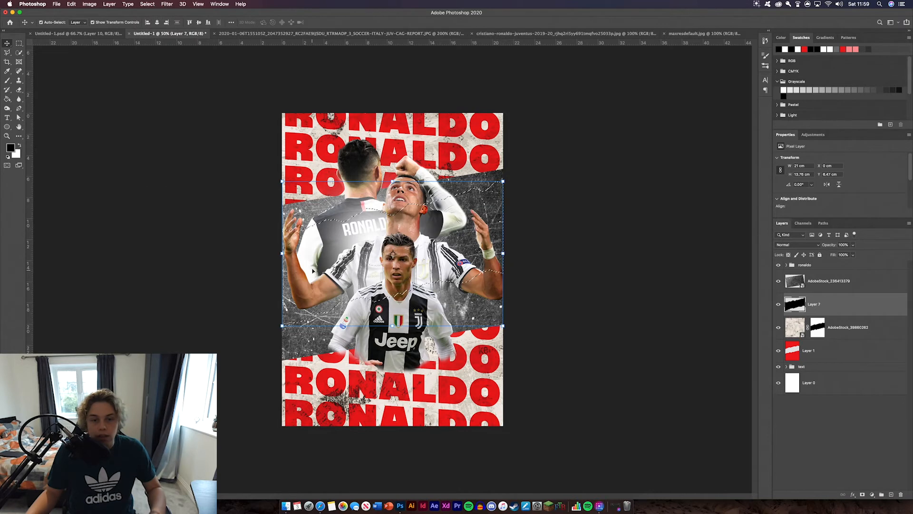
left_click(880, 287)
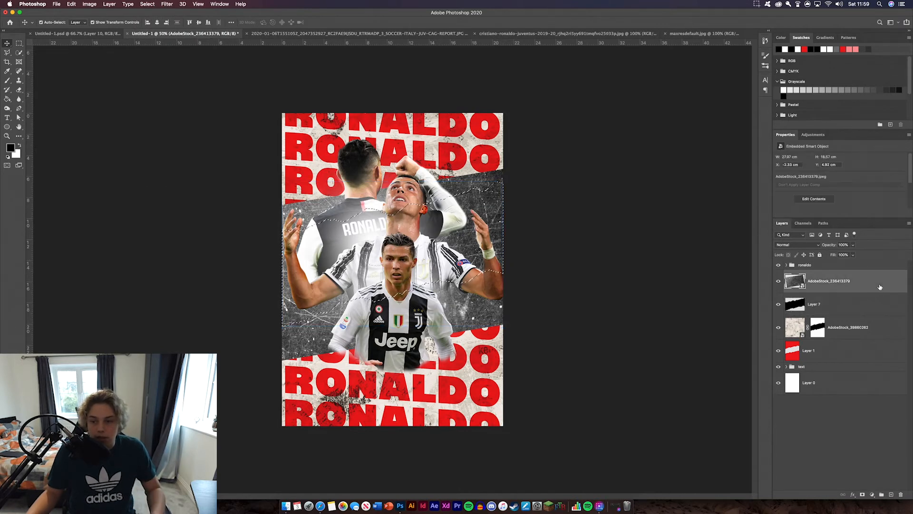
left_click(862, 495)
Hide Layer 7 and set the masked dark scratched texture's blend mode to Exclusion.
left_click(812, 245)
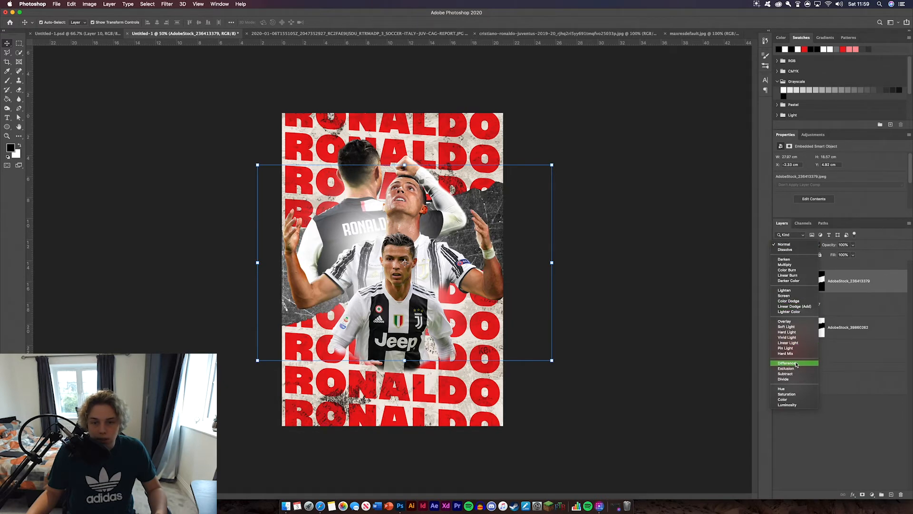
left_click(906, 340)
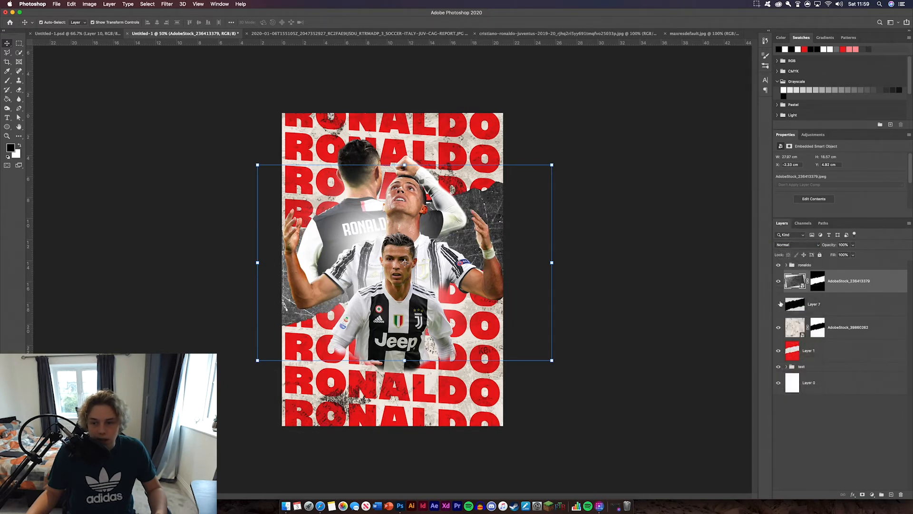
left_click(797, 244)
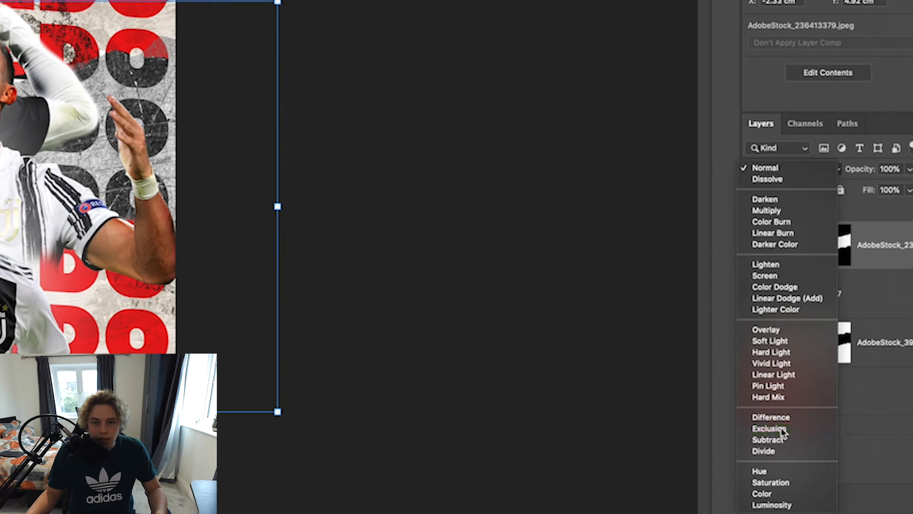
left_click(782, 430)
left_click(449, 420)
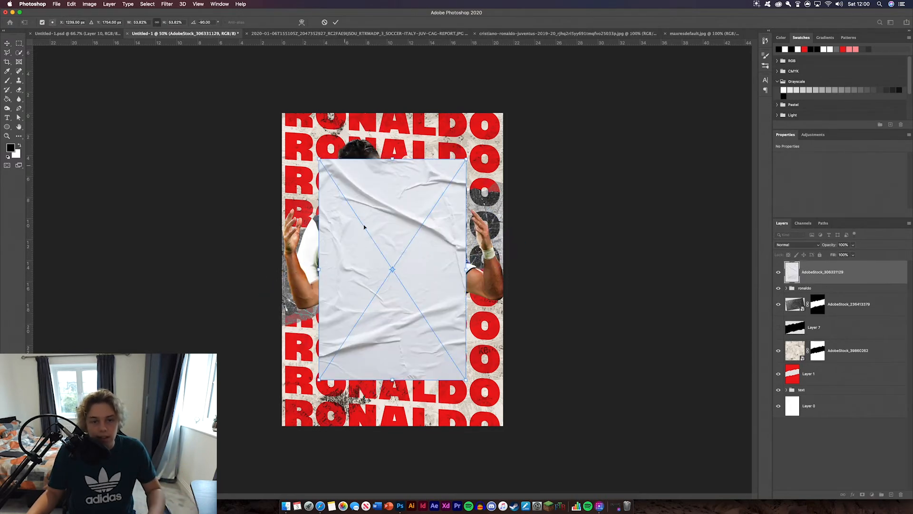
Enlarge the wrinkled paper texture AdobeStock_306331129 to cover the whole poster and set its blend mode to Multiply.
left_click_drag(362, 229, 355, 168)
left_click_drag(480, 353, 600, 468)
key("Return")
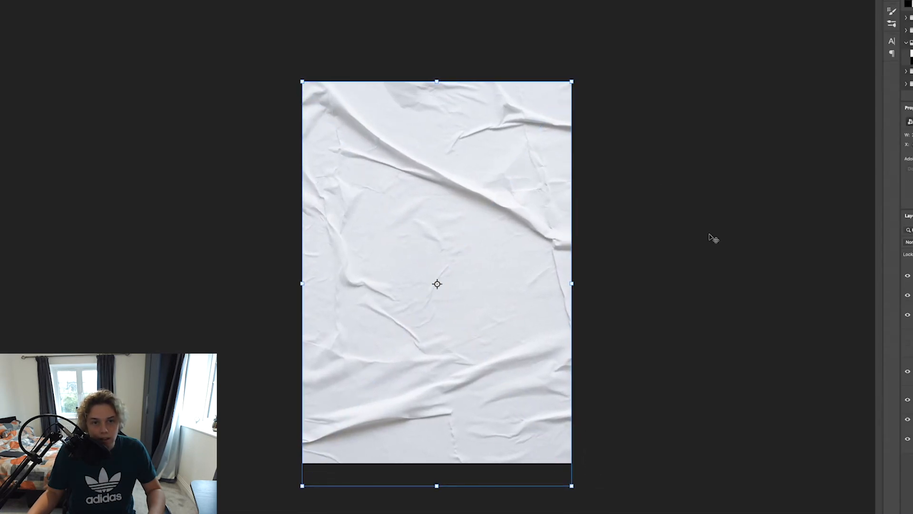
left_click(909, 241)
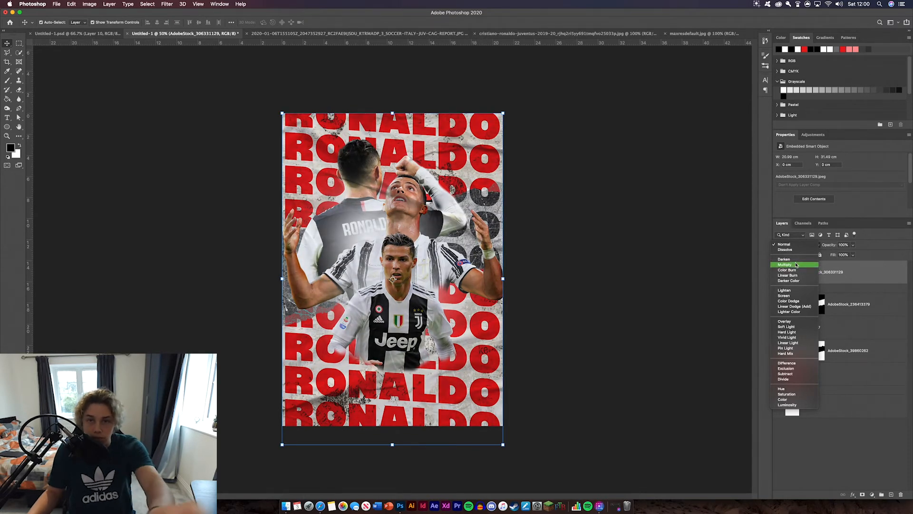
left_click(797, 264)
left_click(566, 245)
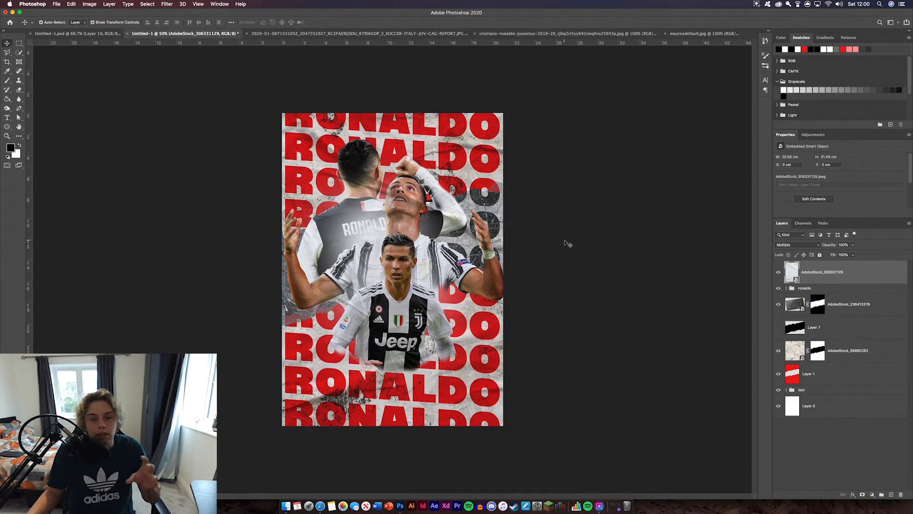
Close the three source photo documents of the player.
left_click(842, 273)
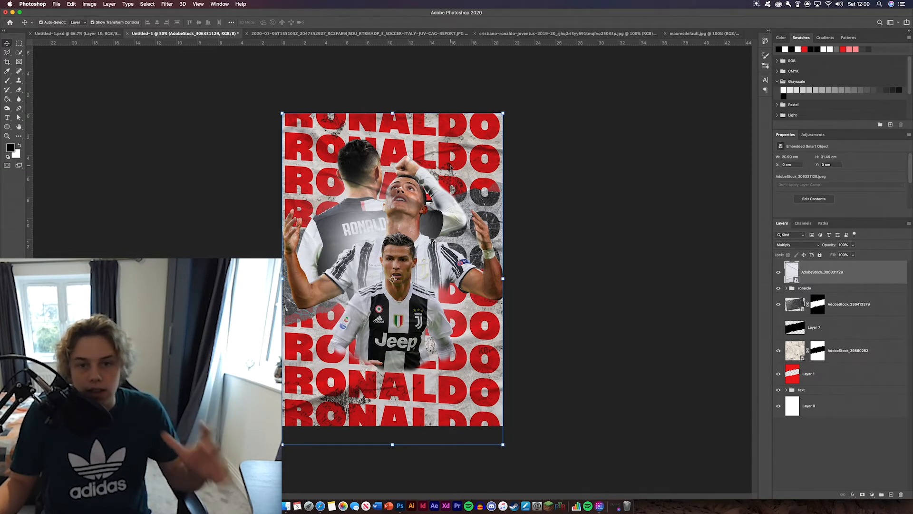
left_click(611, 314)
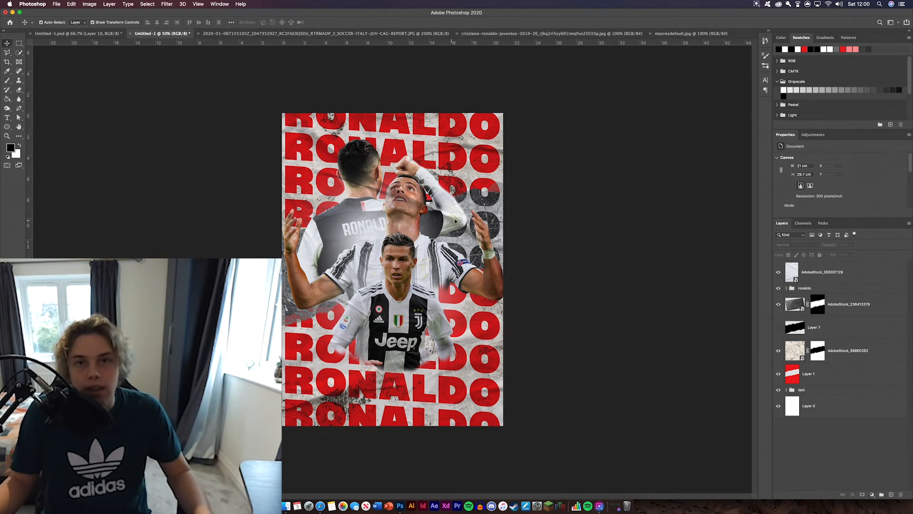
left_click(199, 33)
left_click(199, 33)
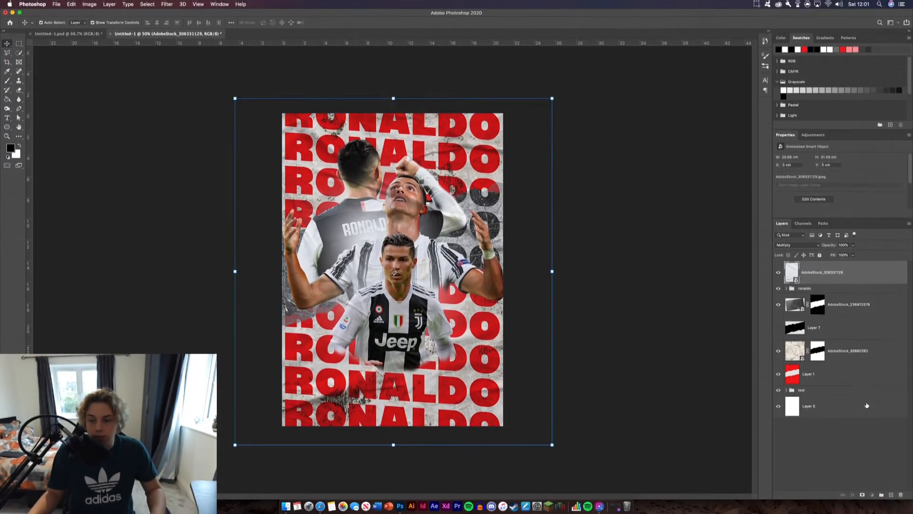
Group all the poster layers, then duplicate the group and merge the copy into a single layer.
left_click(867, 405, "shift")
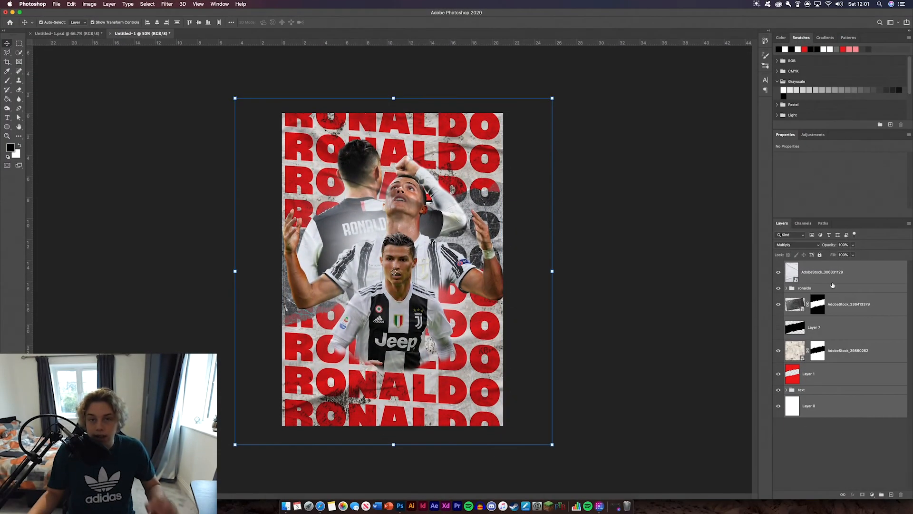
left_click(879, 495)
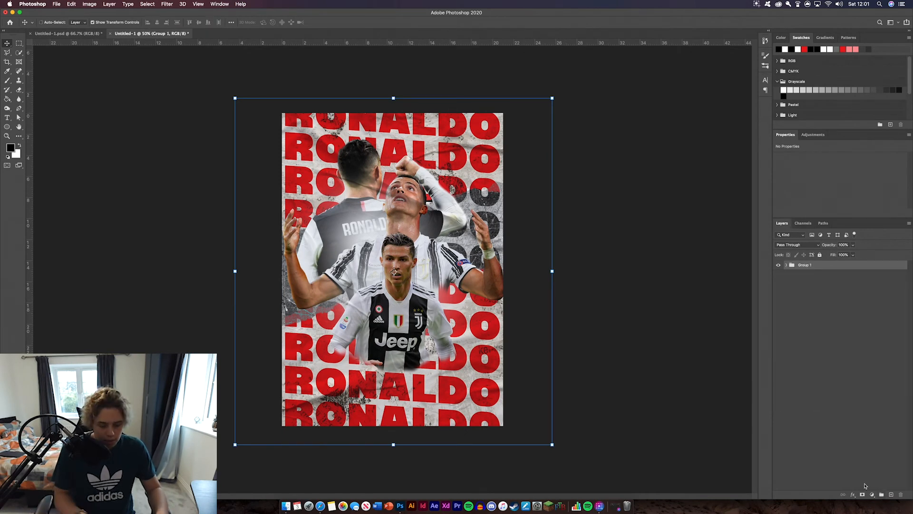
key("super+j")
key("super+e")
left_click(588, 245, "super")
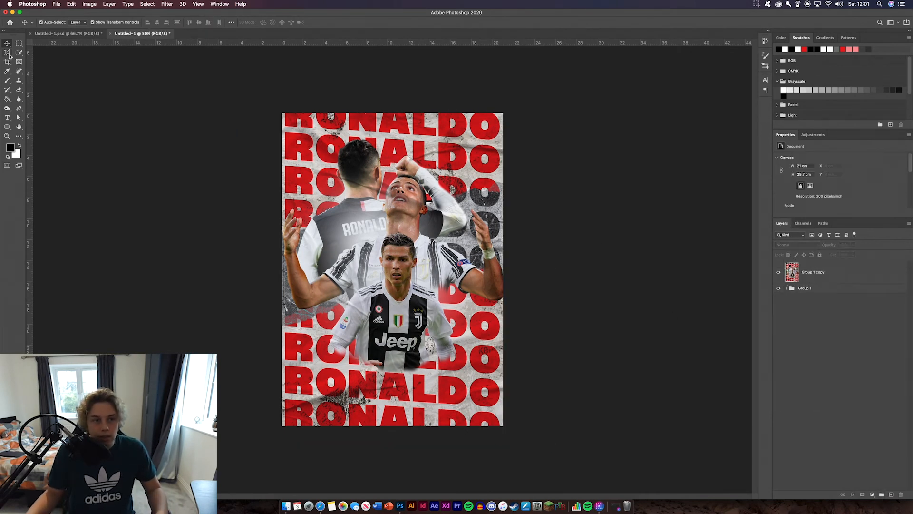
Cut the canvas area of the merged copy onto its own layer and delete the leftover Group 1 copy layer.
left_click(19, 43)
left_click_drag(301, 94, 618, 463)
right_click(466, 320)
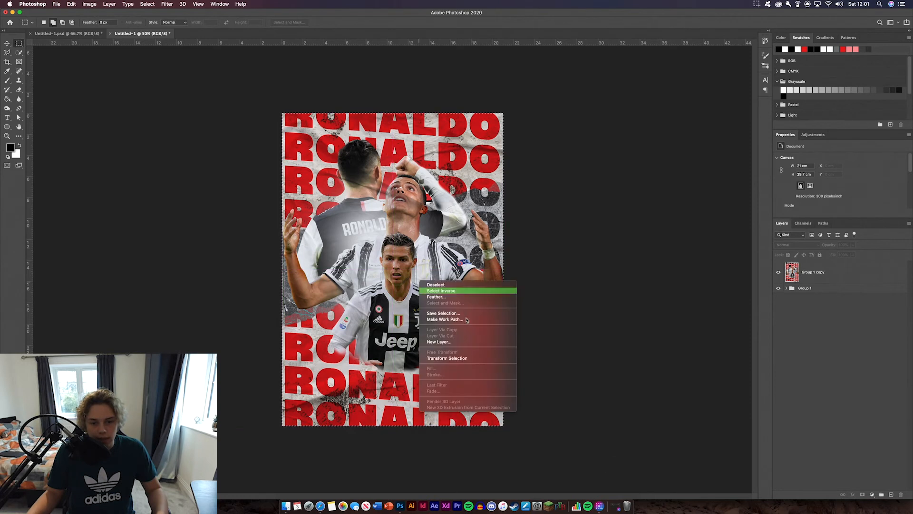
left_click(842, 302)
left_click(831, 272)
right_click(405, 242)
left_click(452, 297)
key("v")
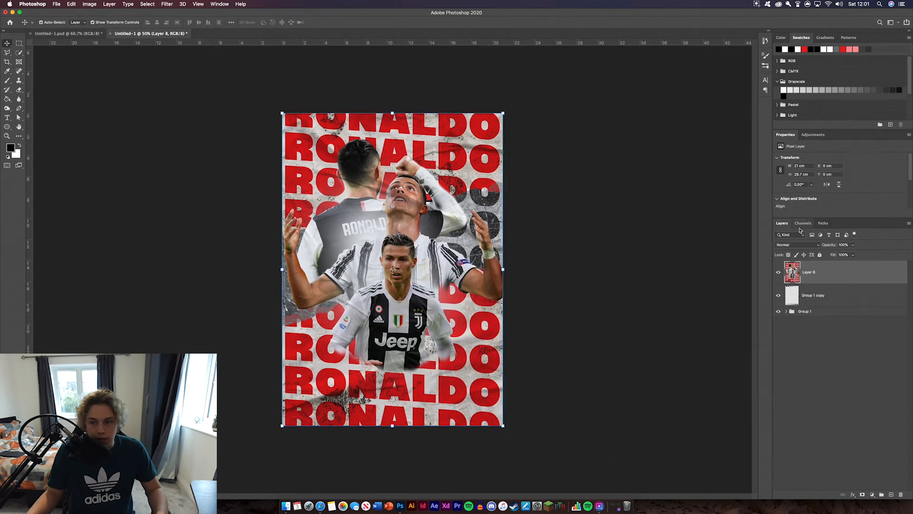
left_click(841, 294)
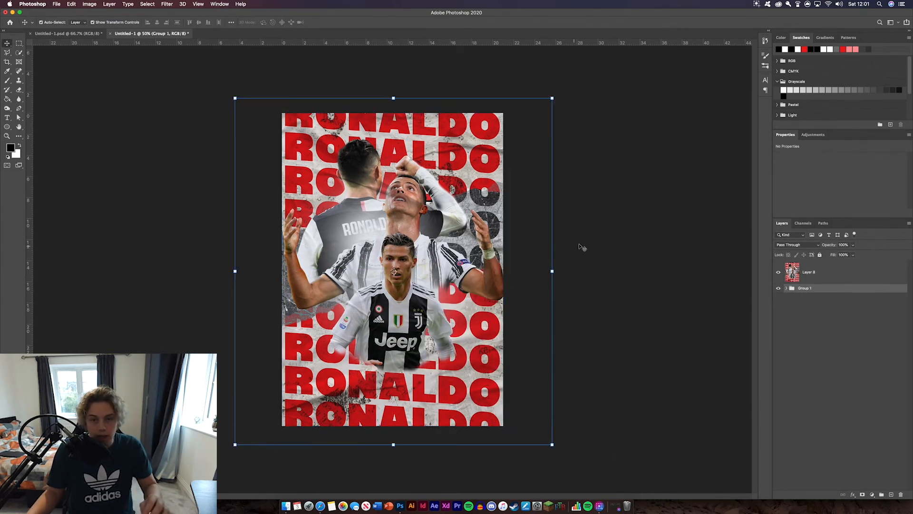
key("Delete")
Open the Camera Raw filter on Layer 8 with a side-by-side before and after view.
left_click(867, 268)
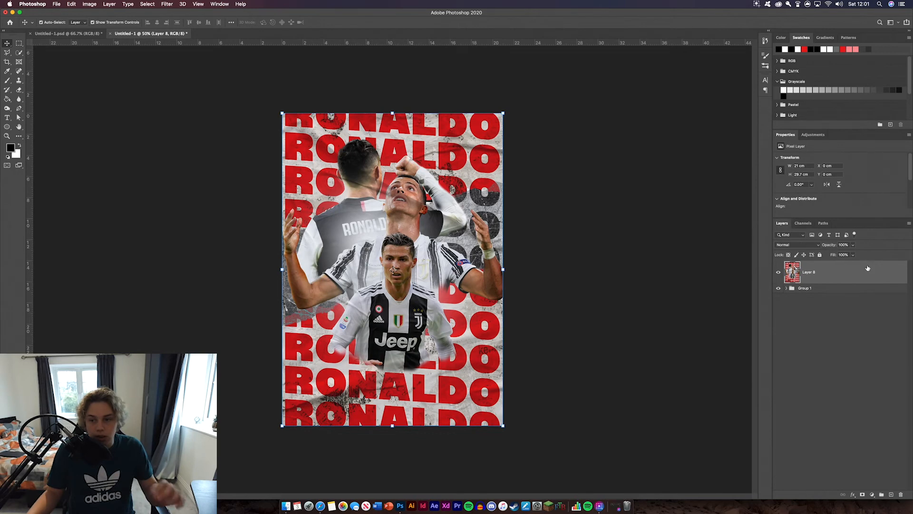
left_click(165, 4)
left_click(190, 49)
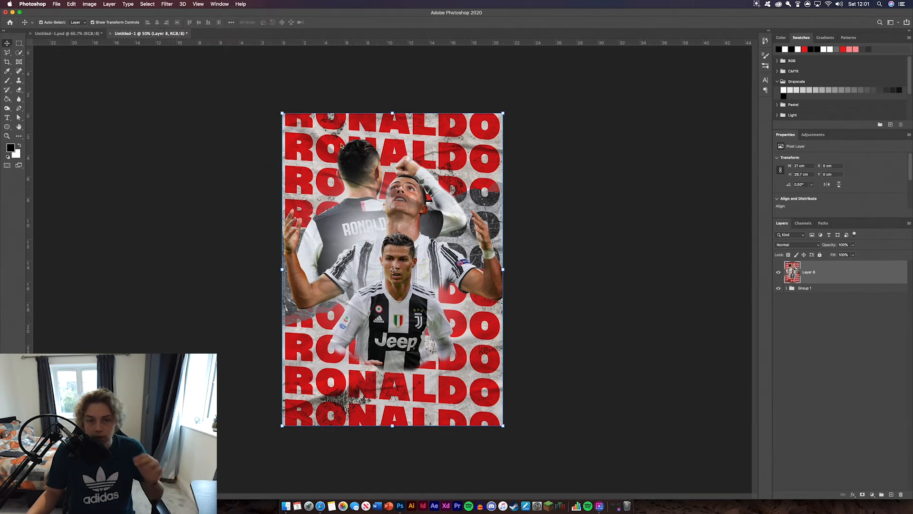
left_click(778, 485)
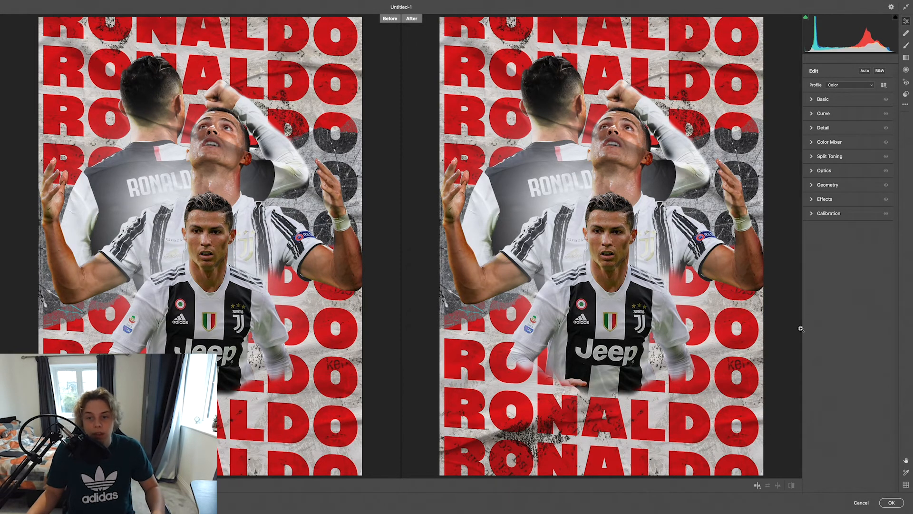
Set temperature +17, tint +13, exposure +0.45, contrast +71, highlights +10, shadows -69, whites +23, blacks -52, texture +100, clarity +57, dehaze +13, vibrance +22, and increase saturation.
left_click(812, 100)
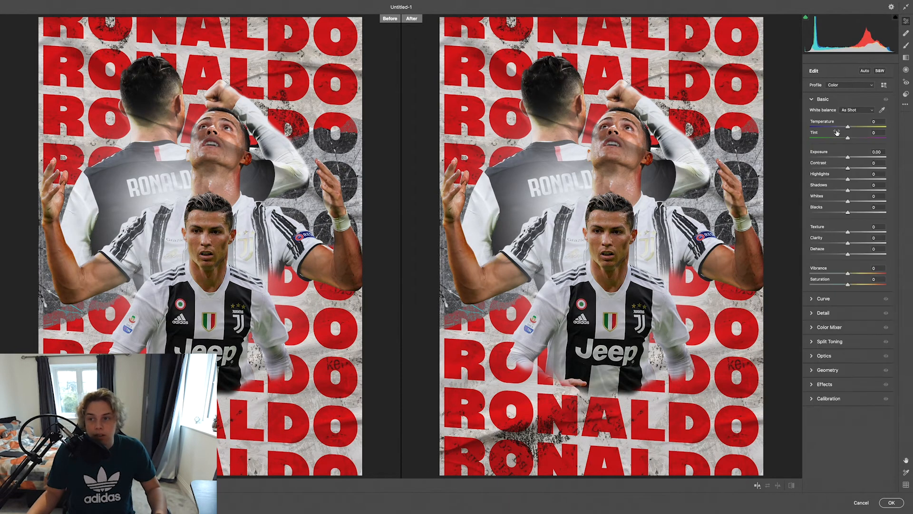
mouse_move(847, 127)
left_mouse_down()
mouse_move(858, 127)
mouse_move(856, 141)
left_mouse_up()
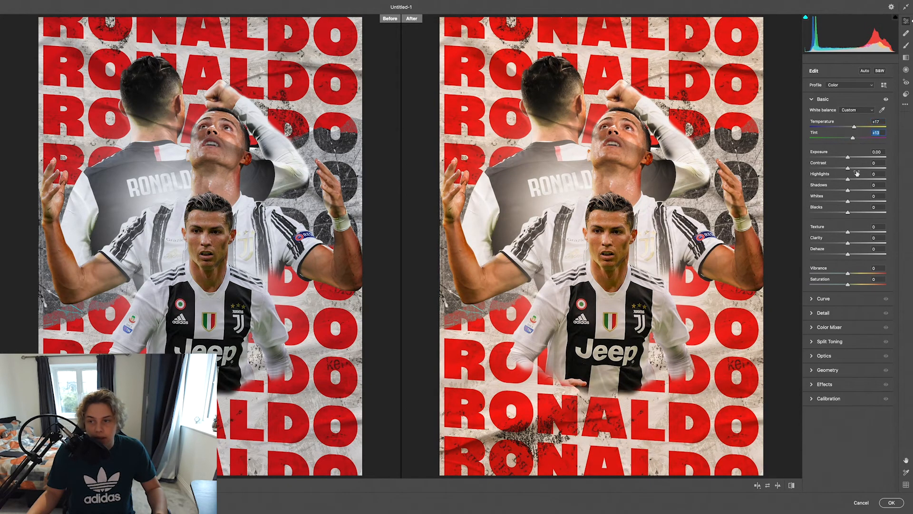
left_click(851, 161)
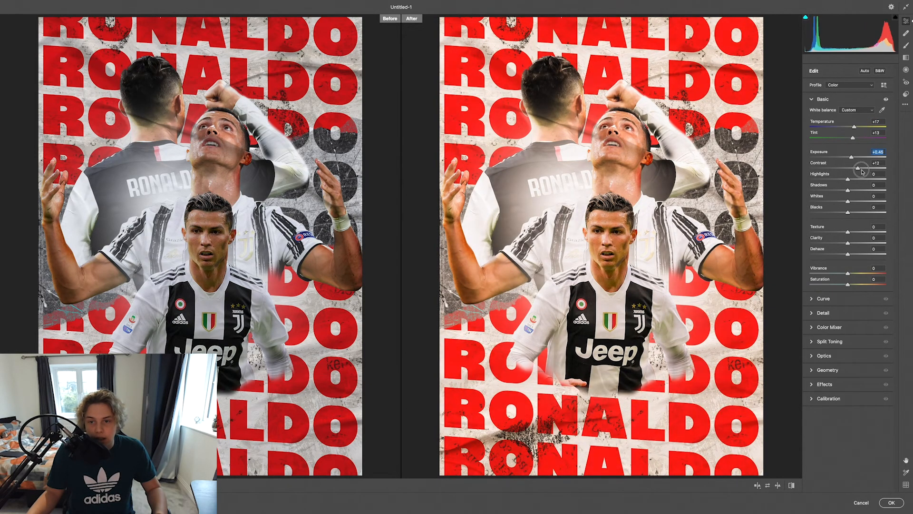
left_click_drag(848, 168, 812, 253)
left_click_drag(803, 284, 828, 303)
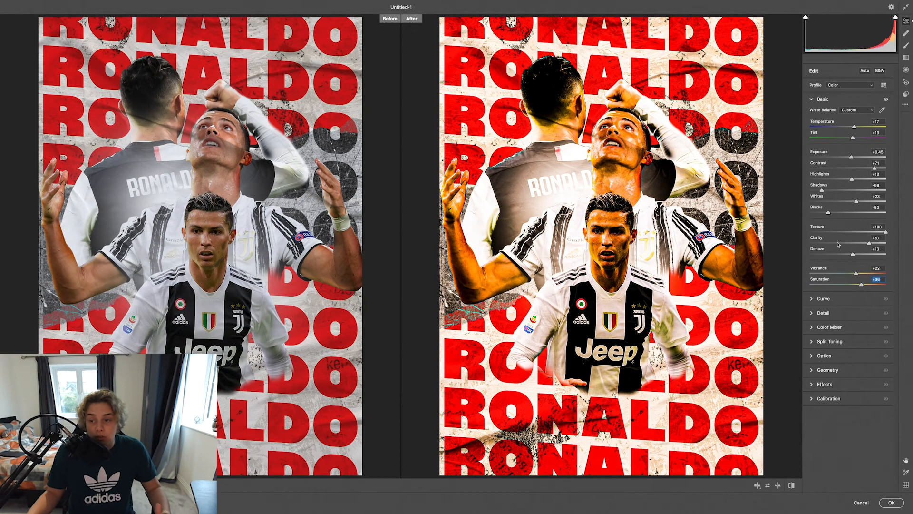
Shape the tone curve with one point in the shadows and one in the highlights at input 225, output 194.
left_click(811, 298)
left_click_drag(825, 195, 825, 191)
left_click_drag(879, 142, 890, 173)
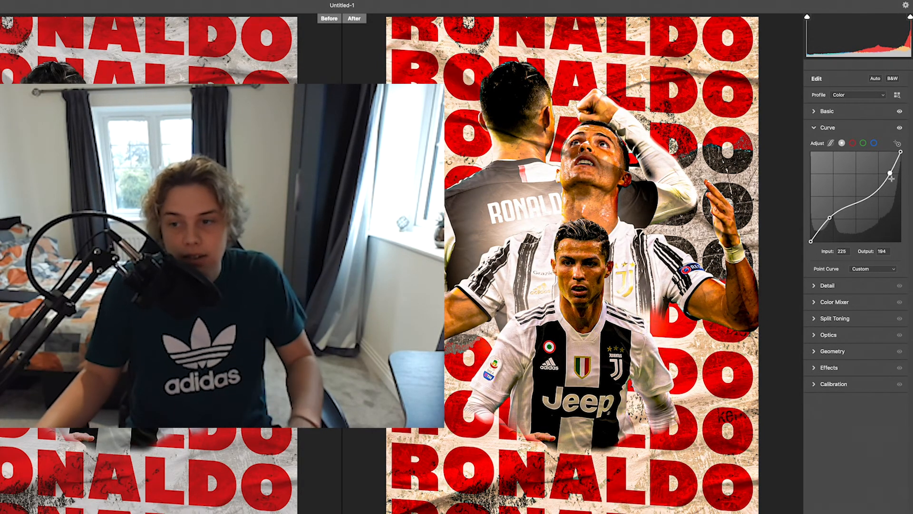
Increase the sharpening in the Detail adjustments and shift the reds' hue to -41 in the Color Mixer.
left_click(813, 286)
left_click_drag(813, 163, 855, 164)
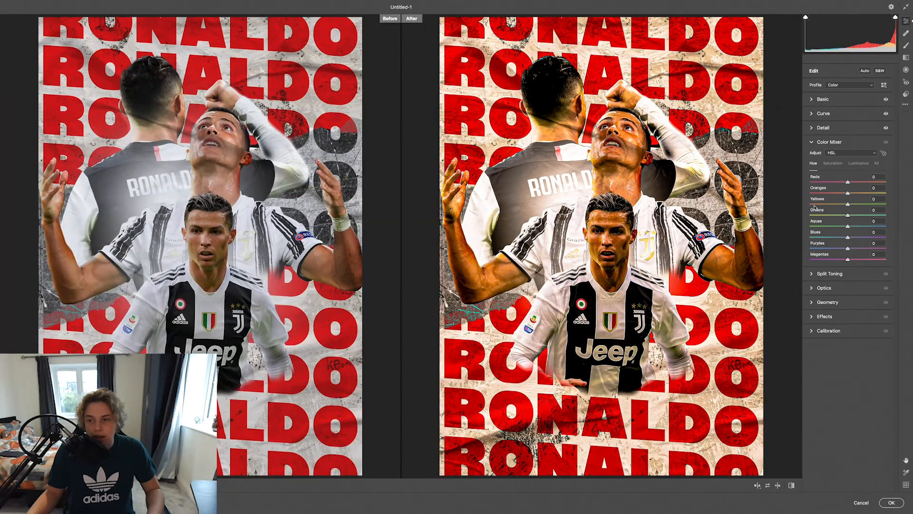
mouse_move(847, 182)
left_mouse_down()
mouse_move(832, 182)
mouse_move(850, 196)
left_mouse_up()
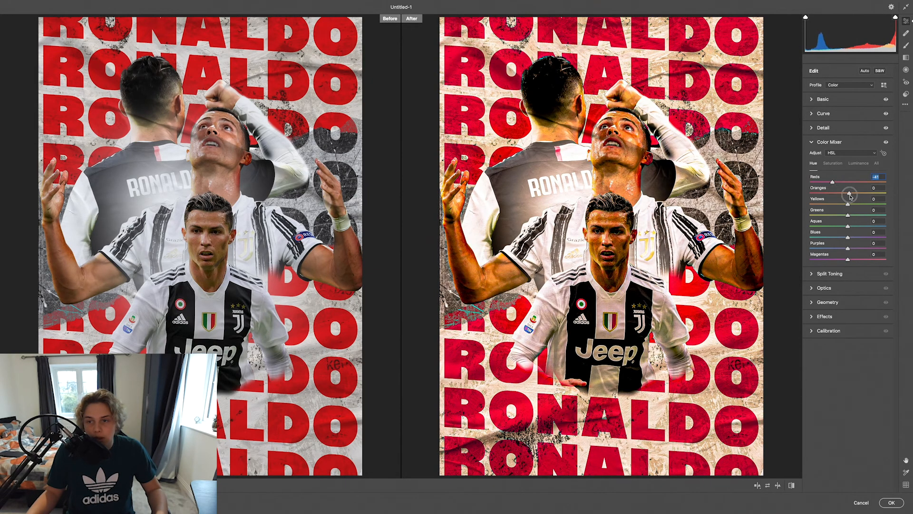
Add grain at 56 and raise the vignetting to lighten the poster's edges.
left_click(812, 275)
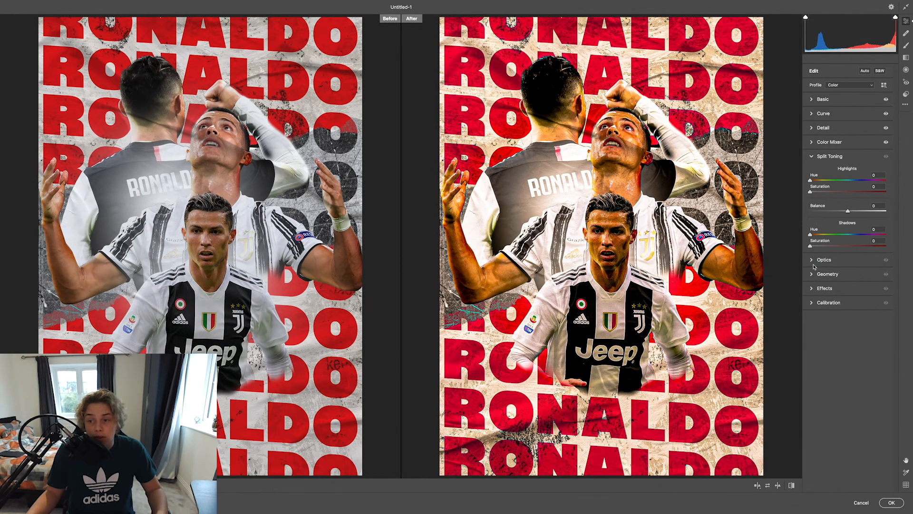
left_click(814, 261)
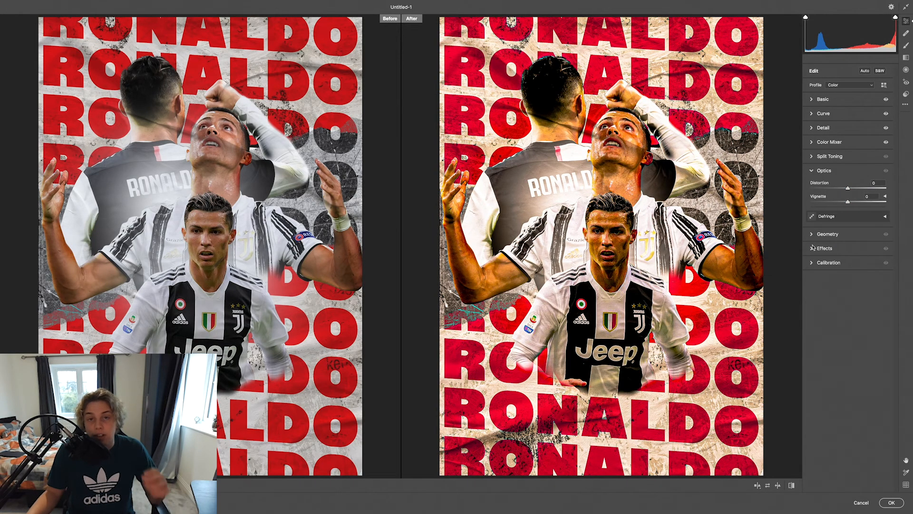
left_click(813, 246)
left_click_drag(840, 216, 855, 218)
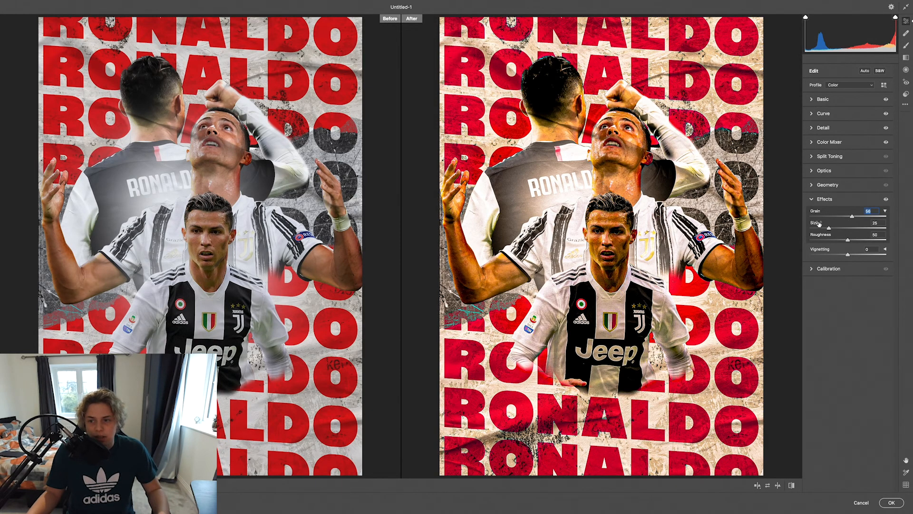
left_click_drag(844, 255, 860, 257)
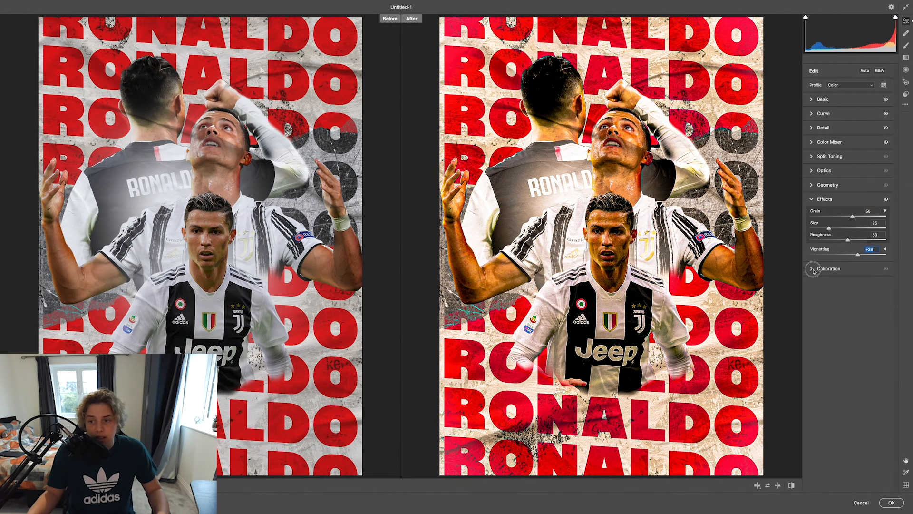
Raise the overall saturation to +56 and apply the Camera Raw adjustments to Layer 8.
left_click(812, 270)
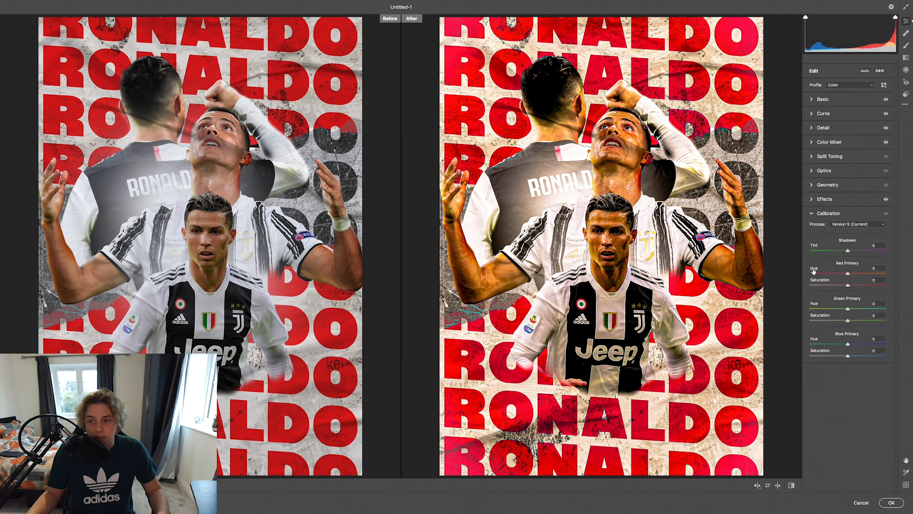
left_click(814, 101)
left_click_drag(864, 285, 869, 284)
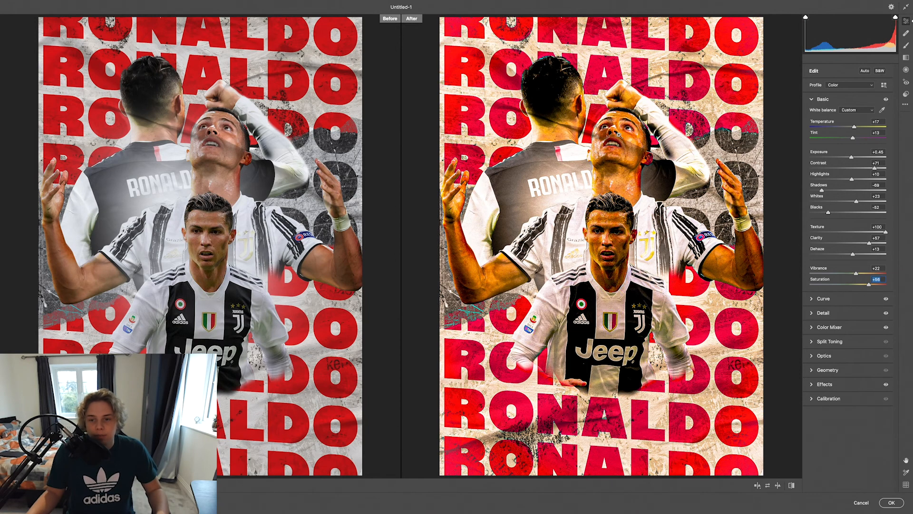
left_click(890, 501)
key("super+plus")
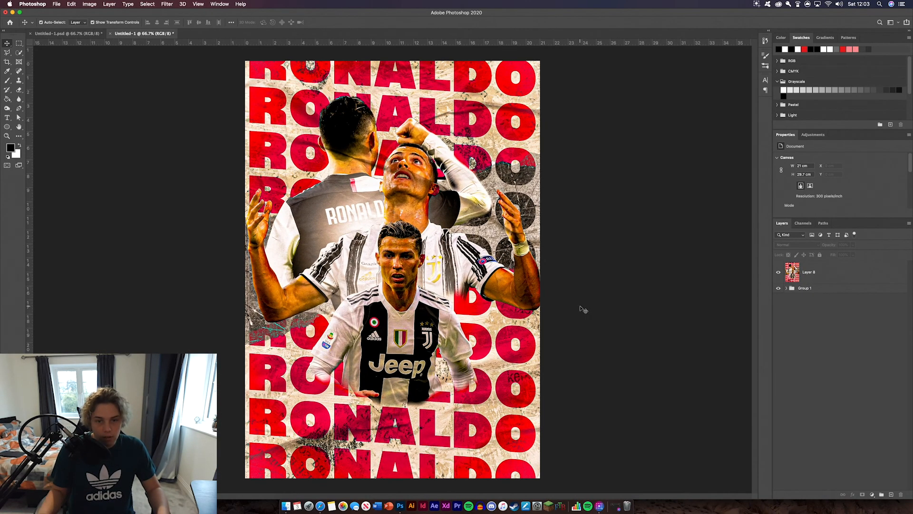